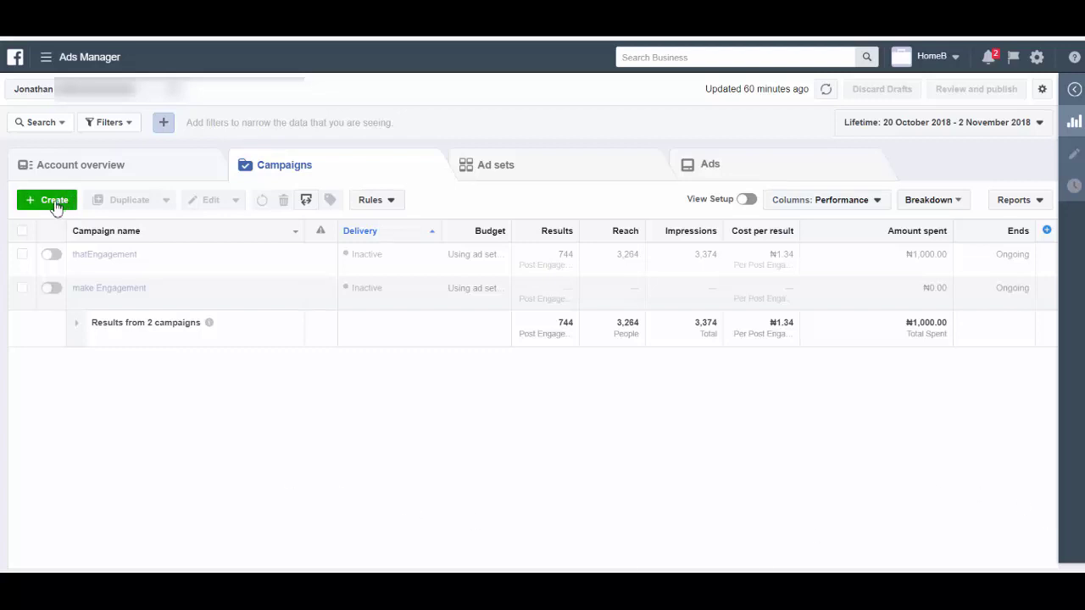
- Start creating a new campaign and choose Messages as its marketing objective
click(55, 206)
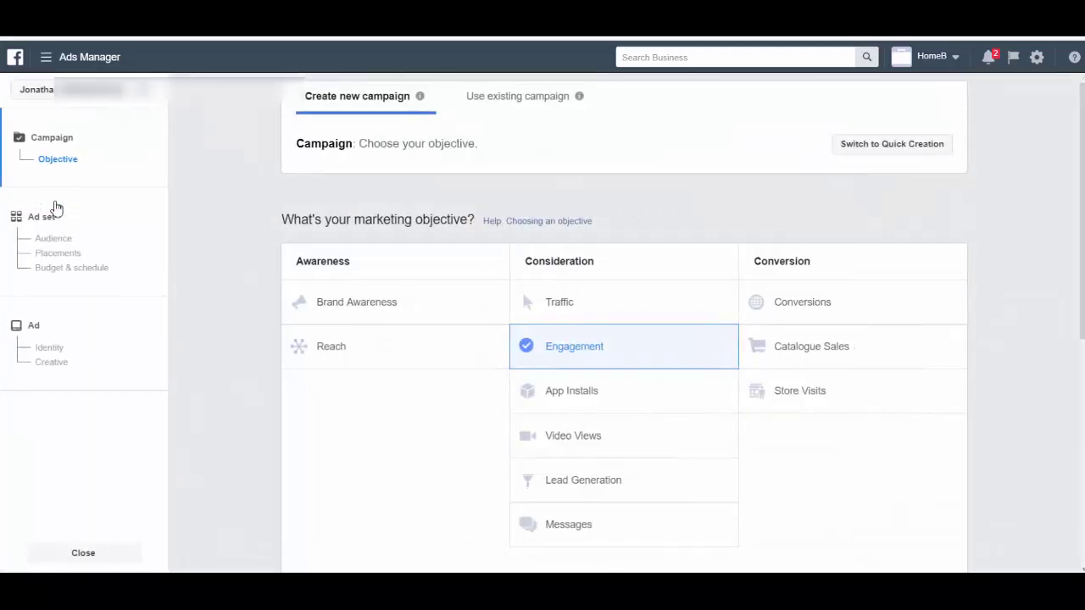
scroll(670, 404, down, 3)
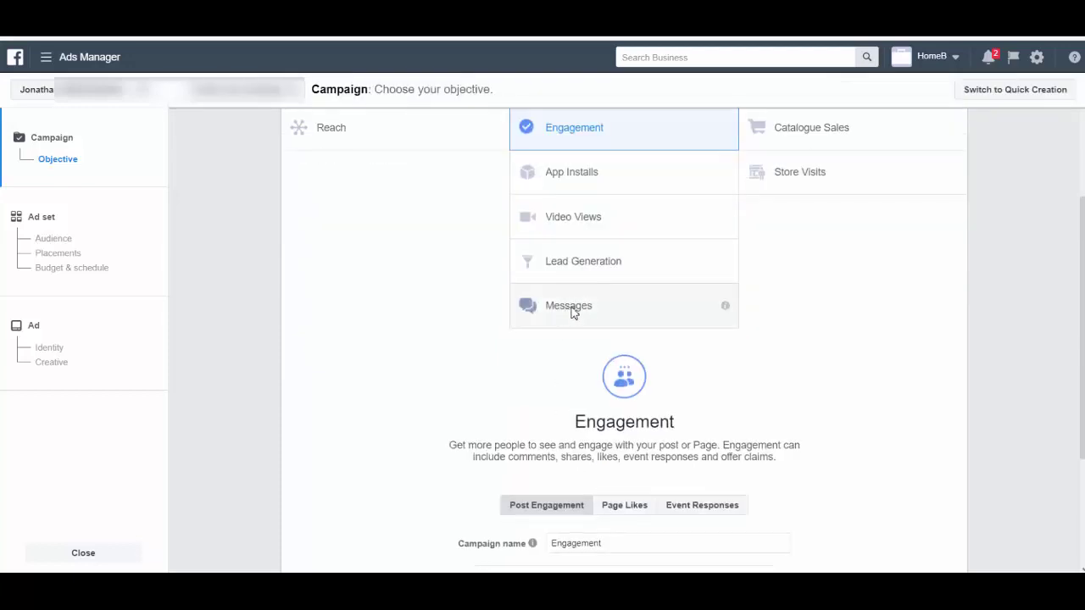
click(567, 312)
scroll(566, 356, down, 1)
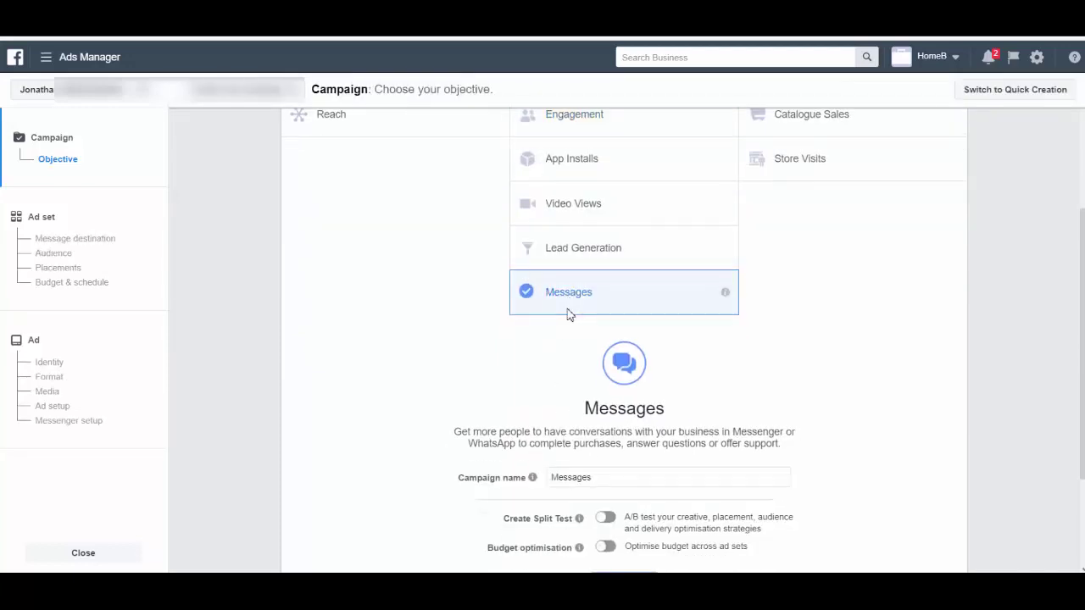
mouse_move(579, 527)
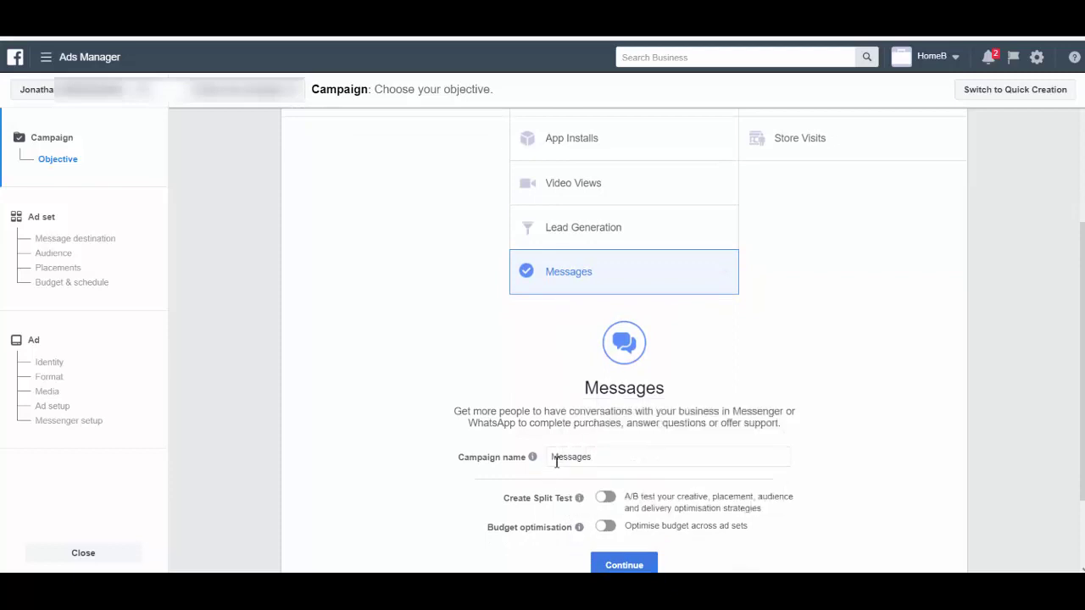
- Prefix the campaign name "Messages" with "hair" and continue to the ad set stage
click(555, 455)
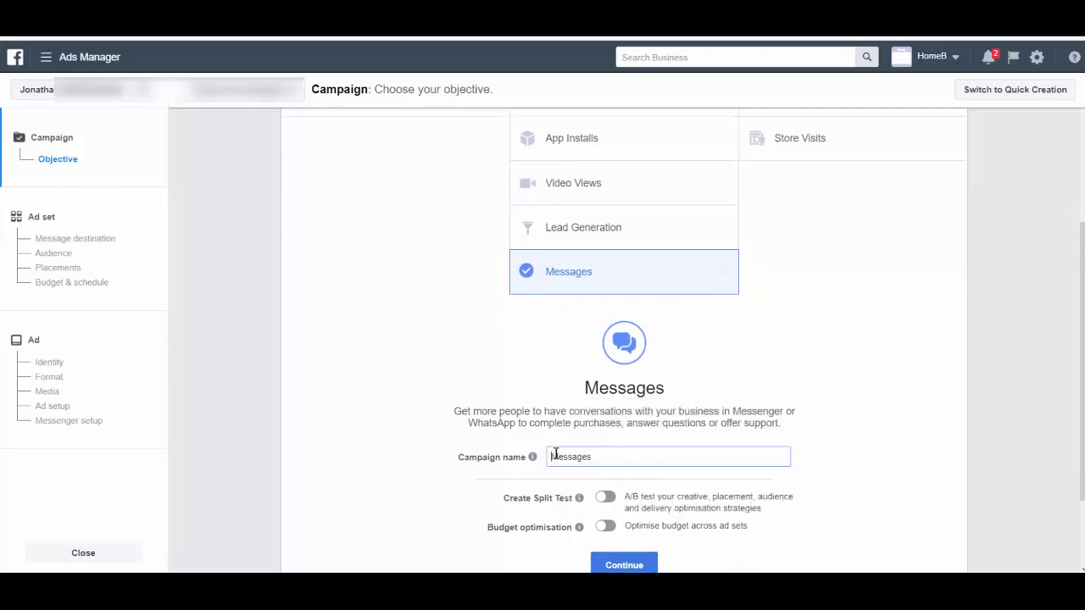
text(Hair)
scroll(649, 525, down, 2)
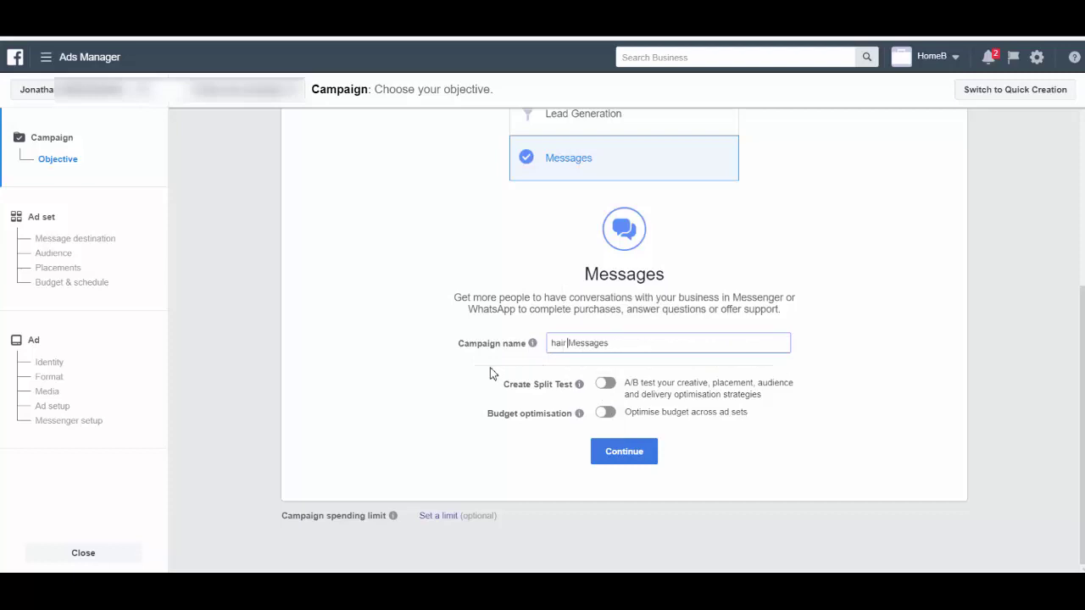
click(624, 458)
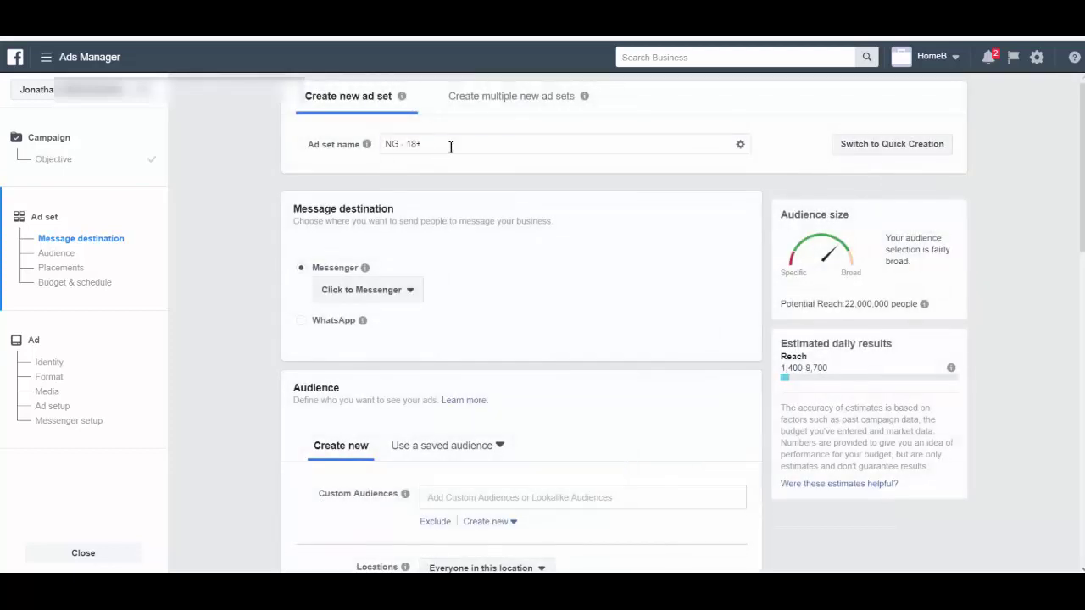
- Rename the ad set as "hair"
double_click(414, 144)
mouse_move(367, 150)
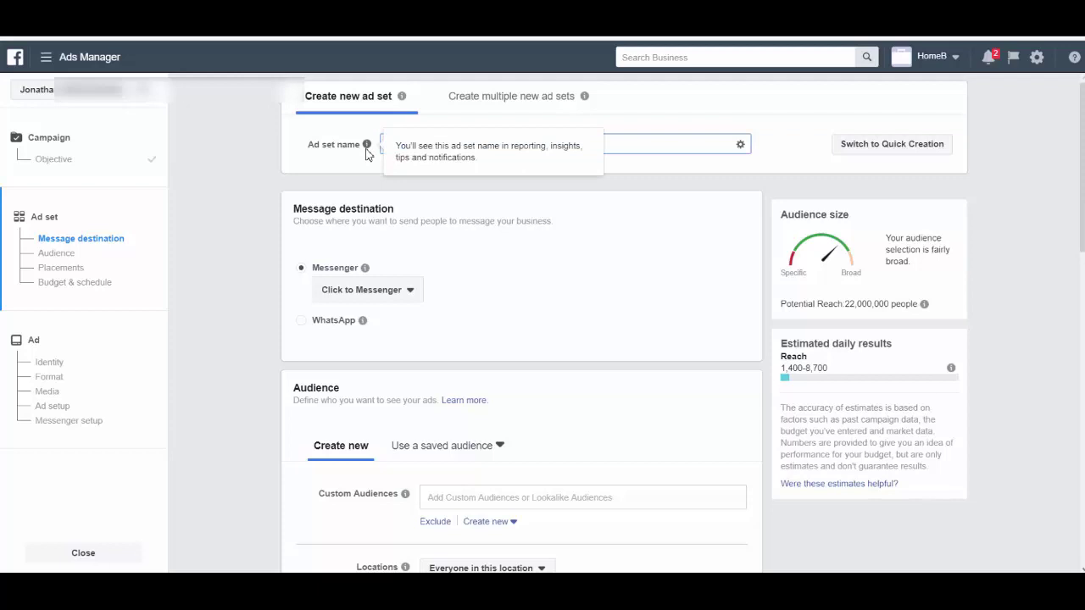
text(hair)
click(395, 356)
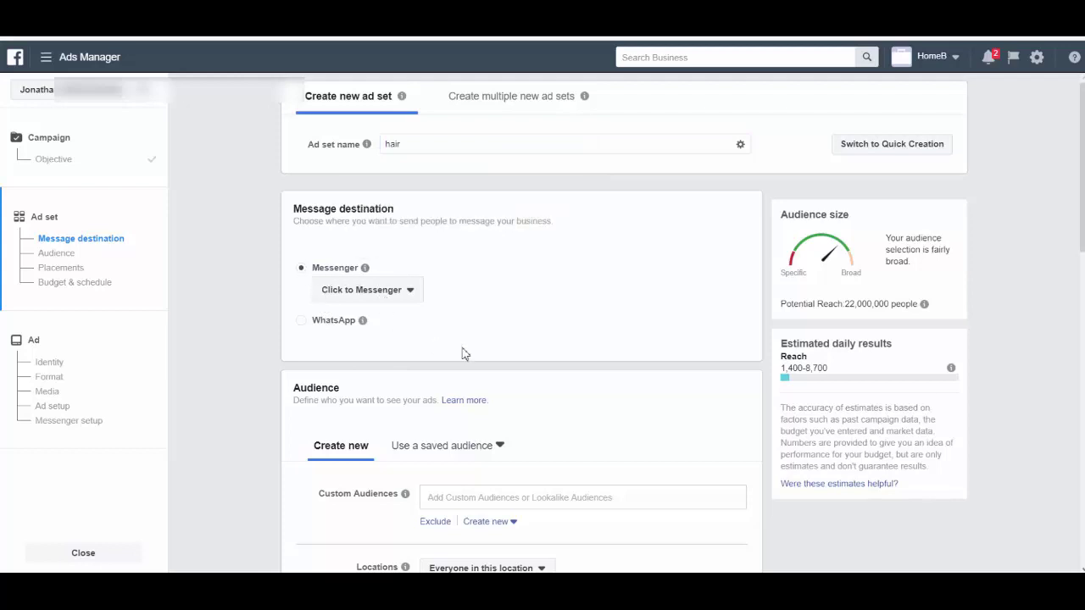
- Try WhatsApp as the message destination, look at its Page choices, and return to Messenger
scroll(513, 337, down, 2)
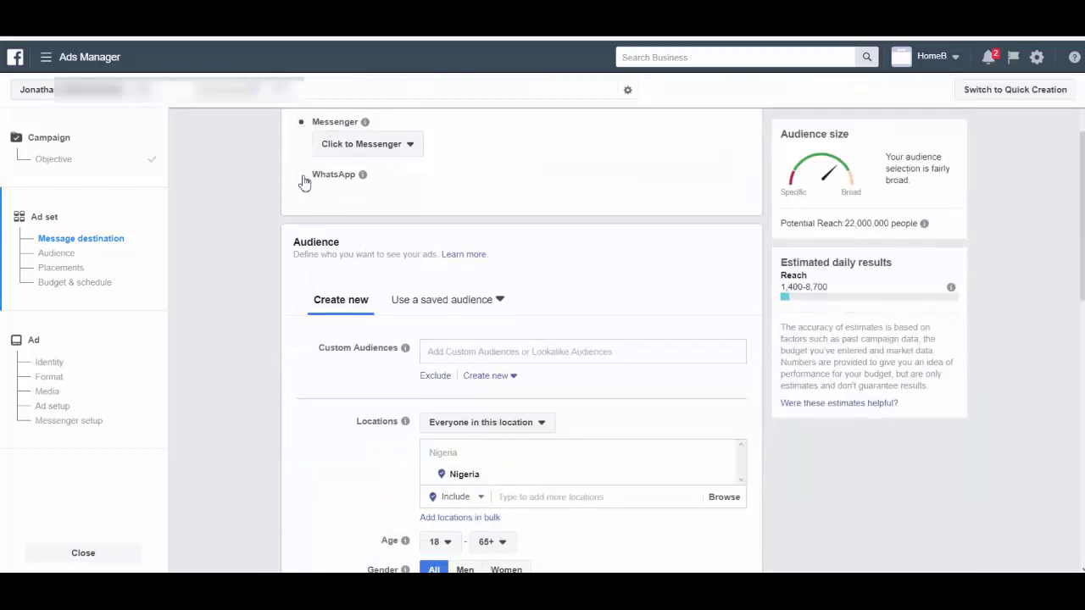
click(302, 175)
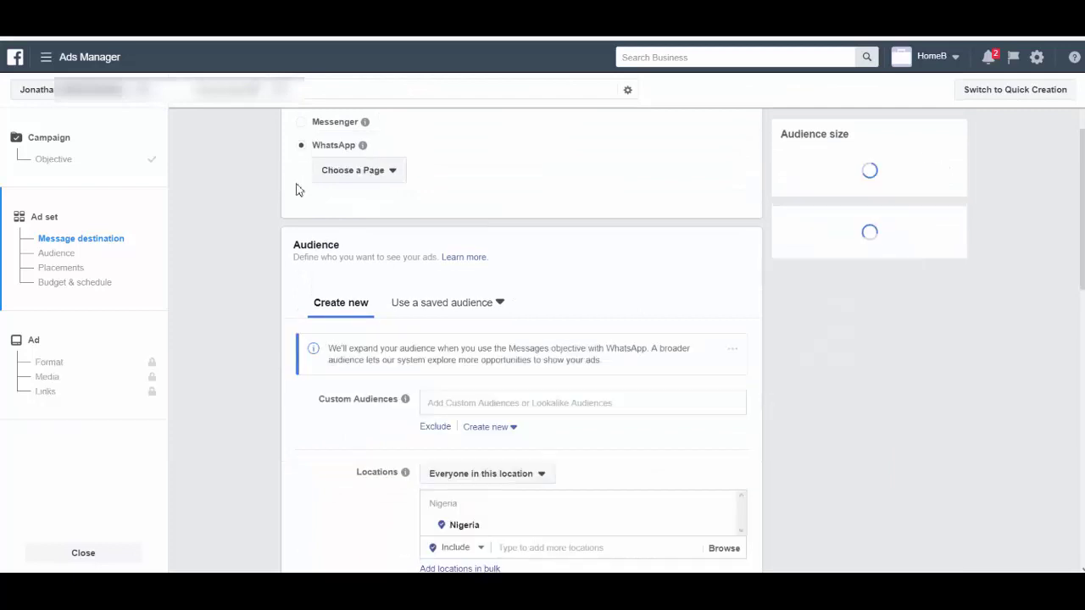
click(349, 172)
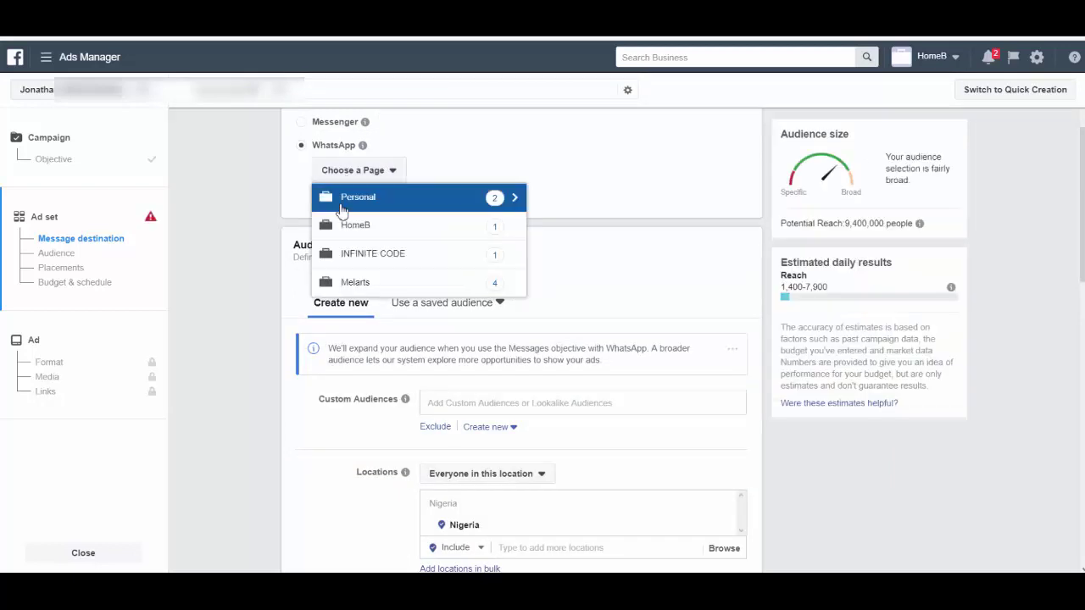
click(590, 189)
scroll(434, 179, up, 2)
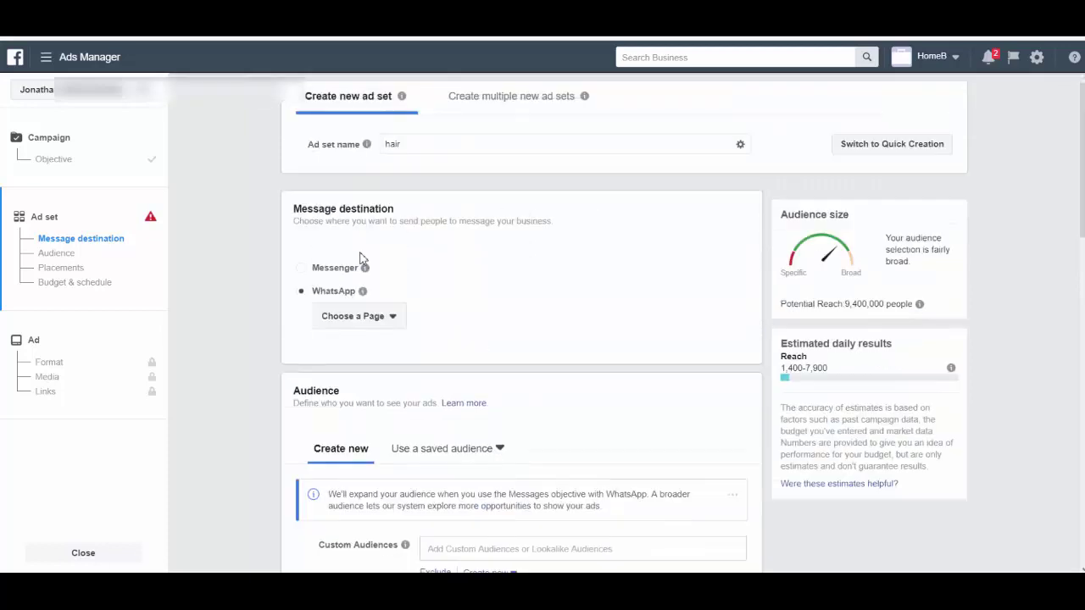
click(301, 270)
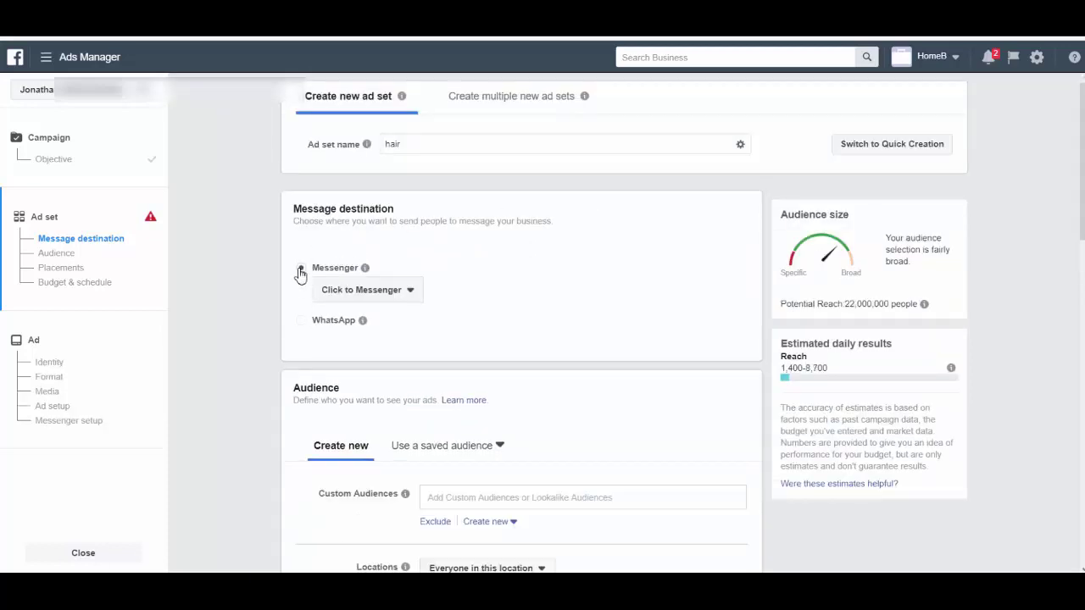
- Keep Click to Messenger and the default audience, automatic placements and daily budget, and continue to the ad stage
click(361, 292)
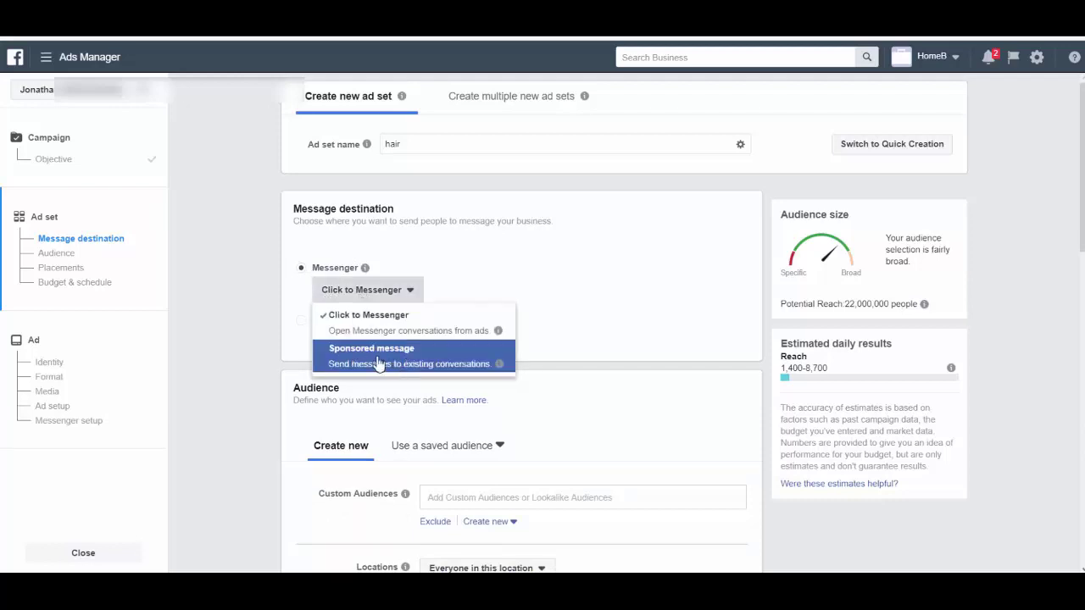
click(494, 281)
scroll(421, 339, down, 5)
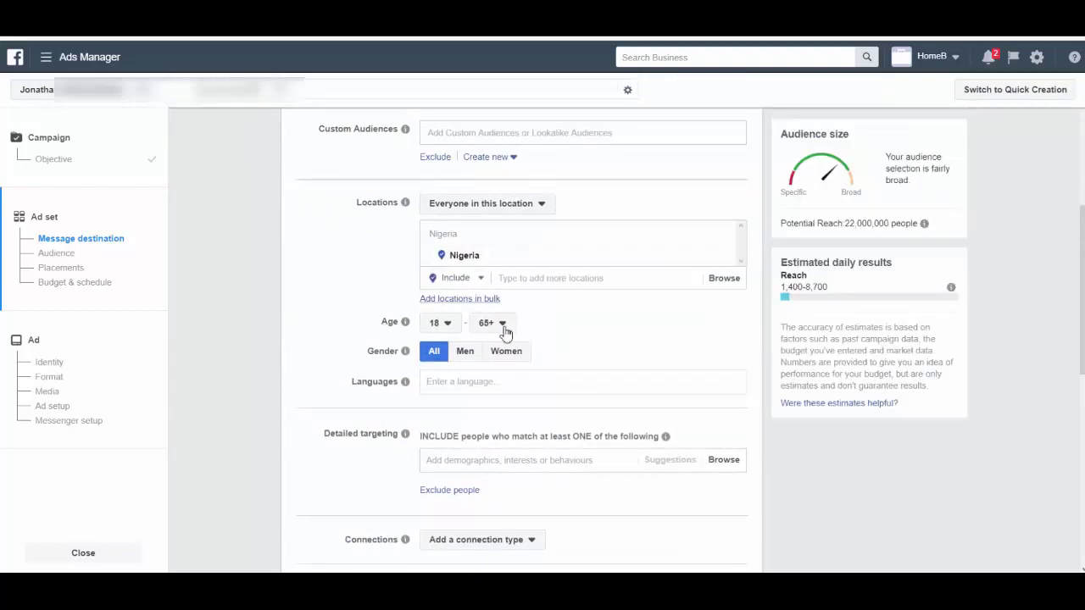
scroll(437, 375, down, 6)
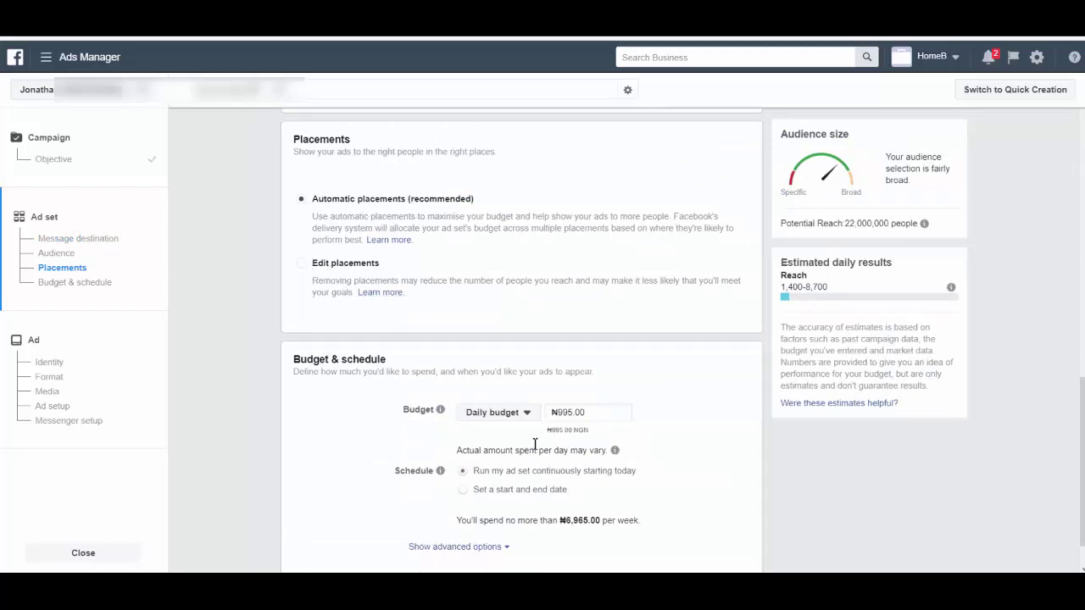
scroll(557, 373, down, 1)
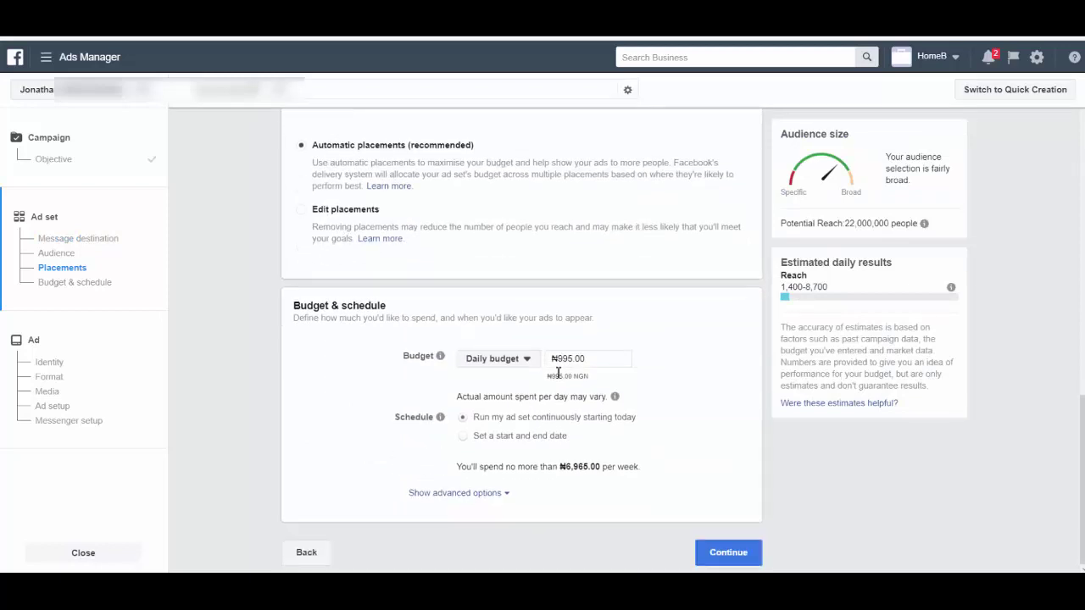
click(732, 561)
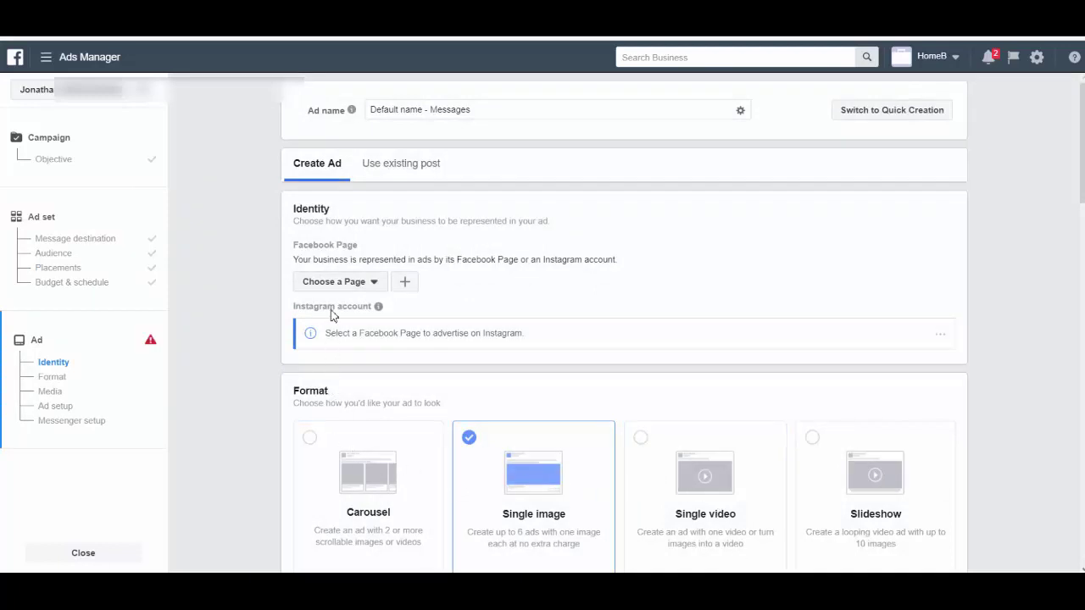
- Choose Smartshop as the Facebook Page that represents the business in the ad
click(339, 284)
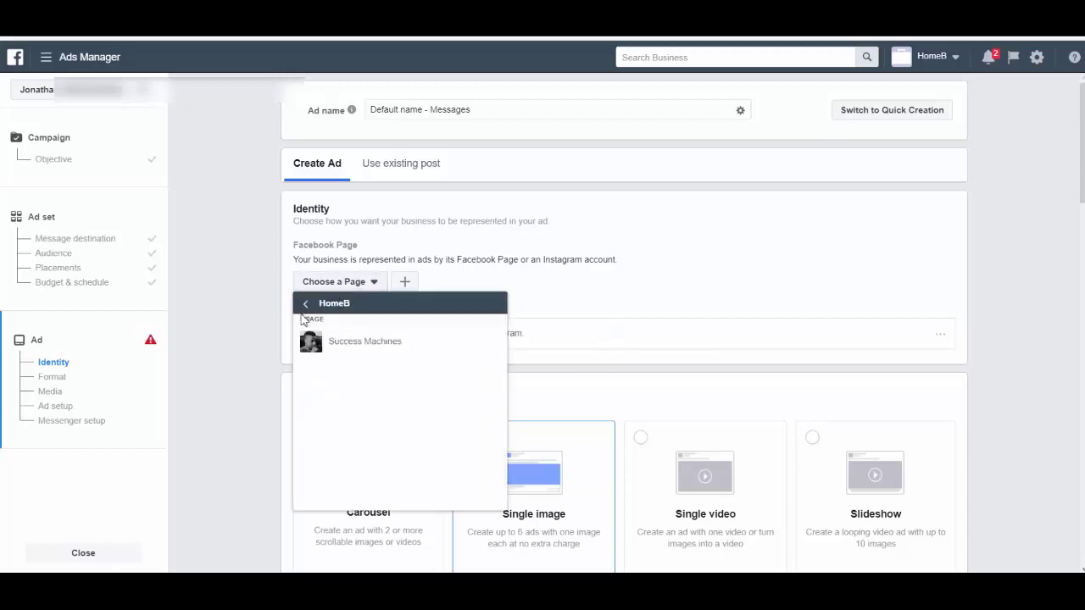
click(305, 305)
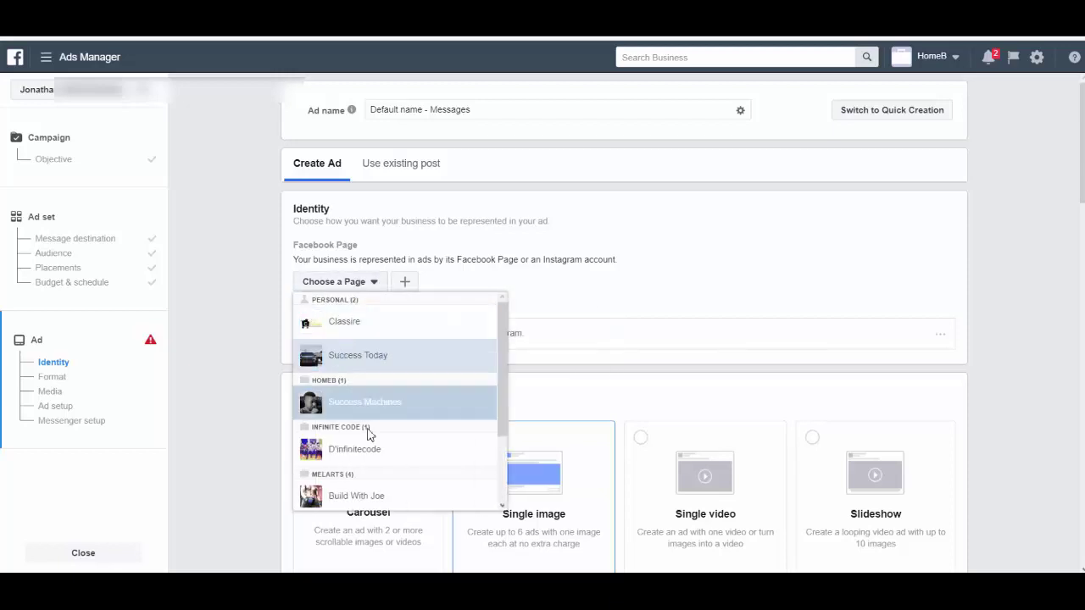
scroll(348, 443, down, 2)
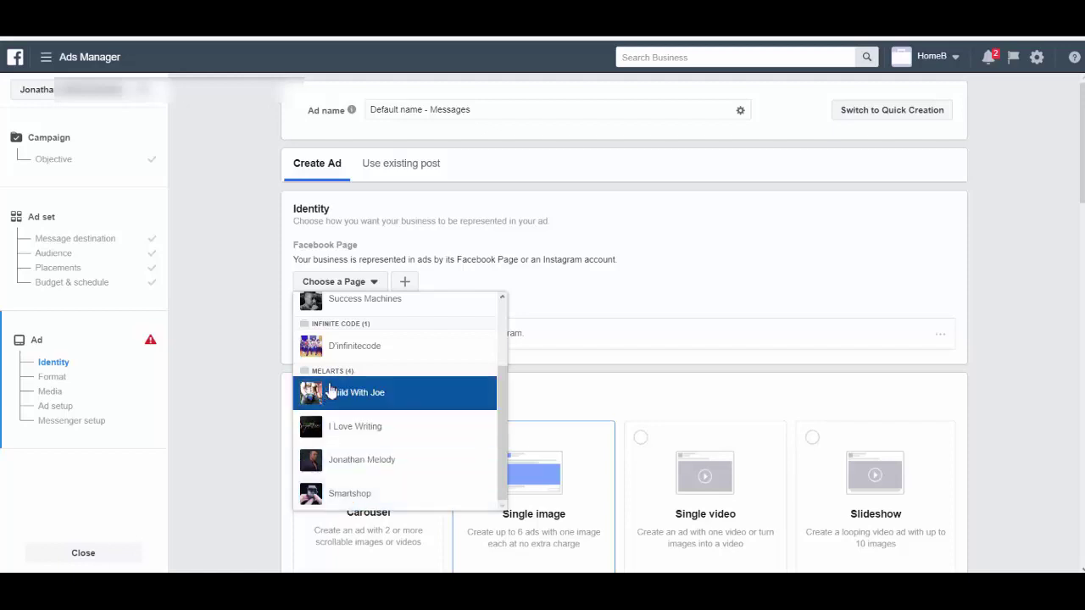
click(361, 500)
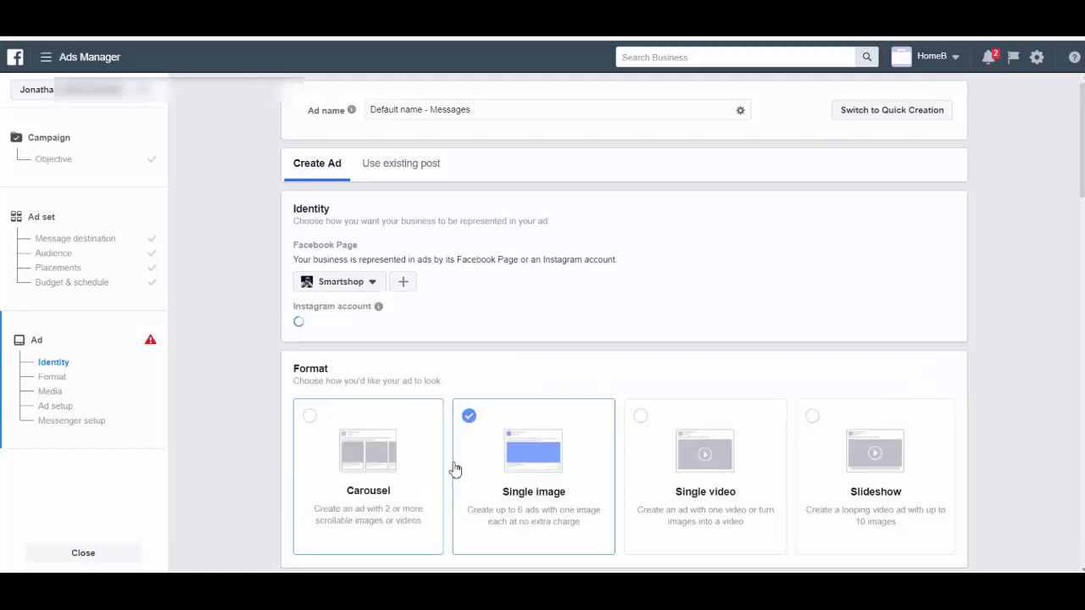
- Look over the ad format choices and the Instagram account options without changing them
scroll(457, 478, down, 3)
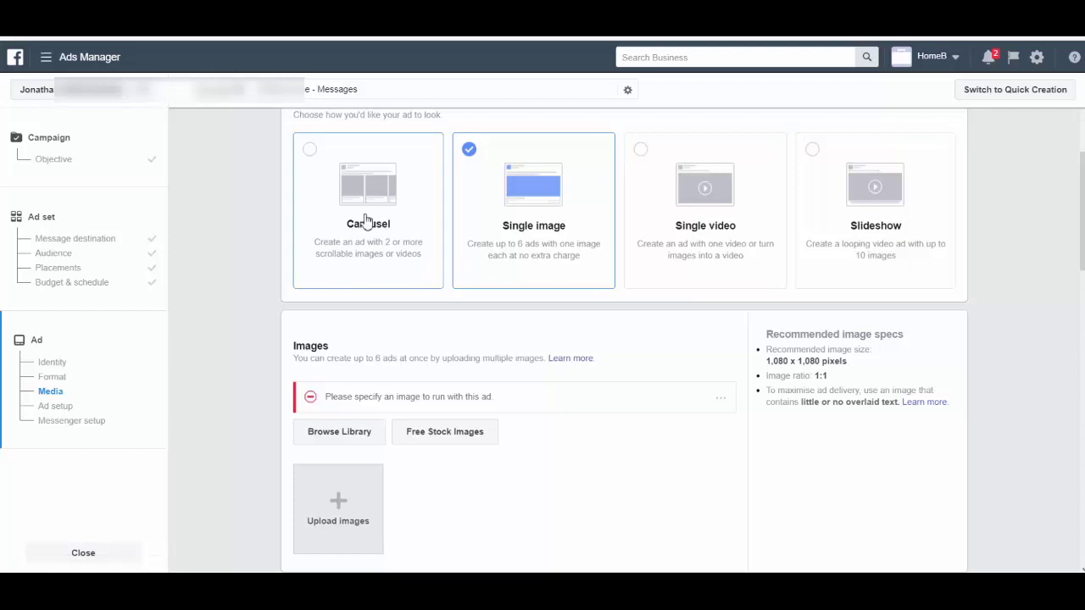
scroll(366, 224, up, 1)
scroll(365, 222, up, 1)
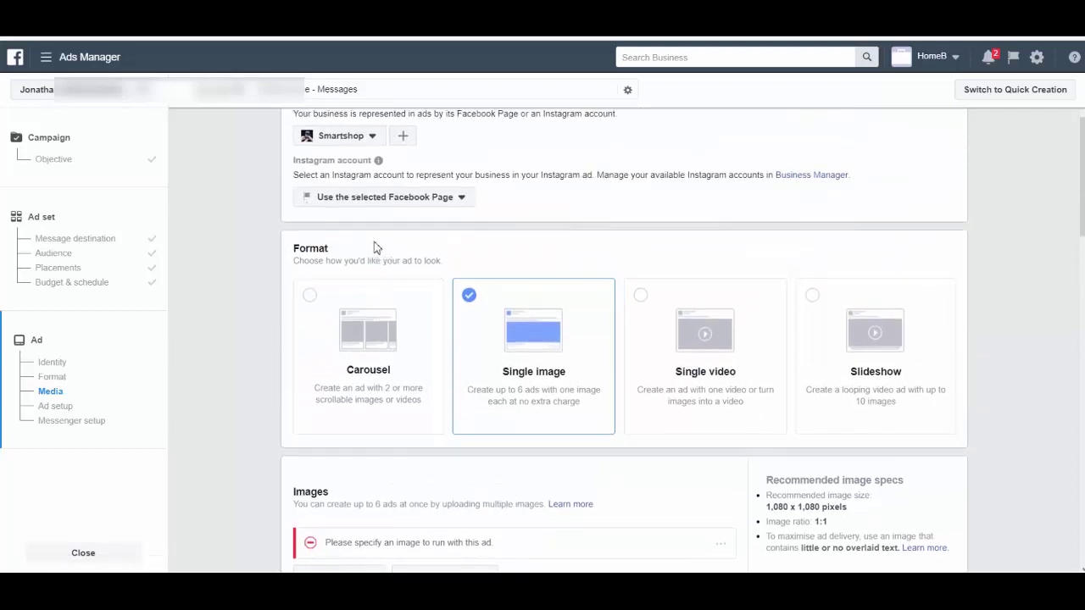
click(338, 206)
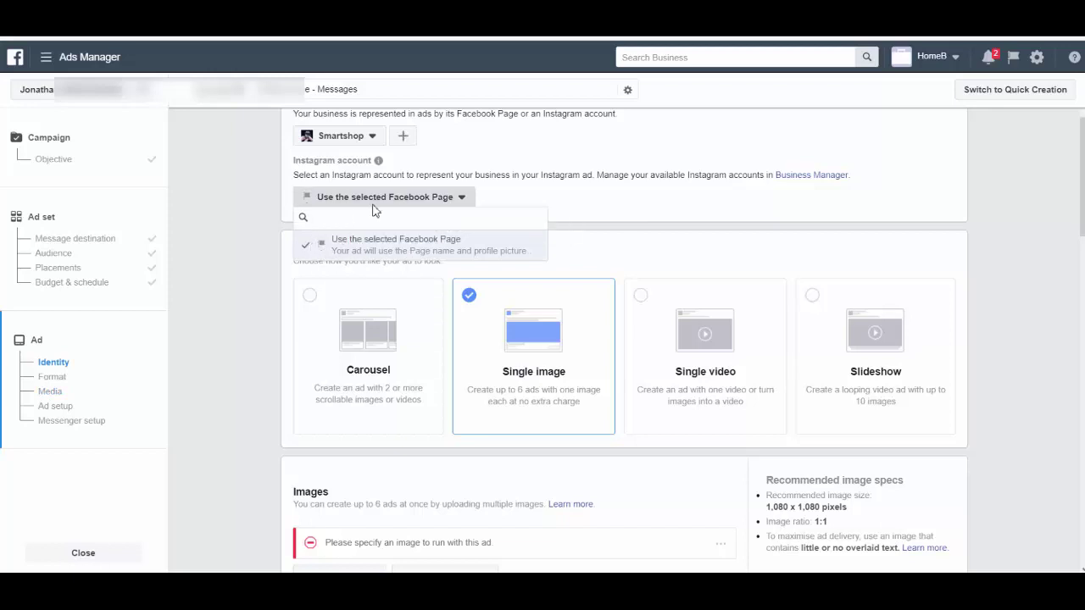
click(612, 219)
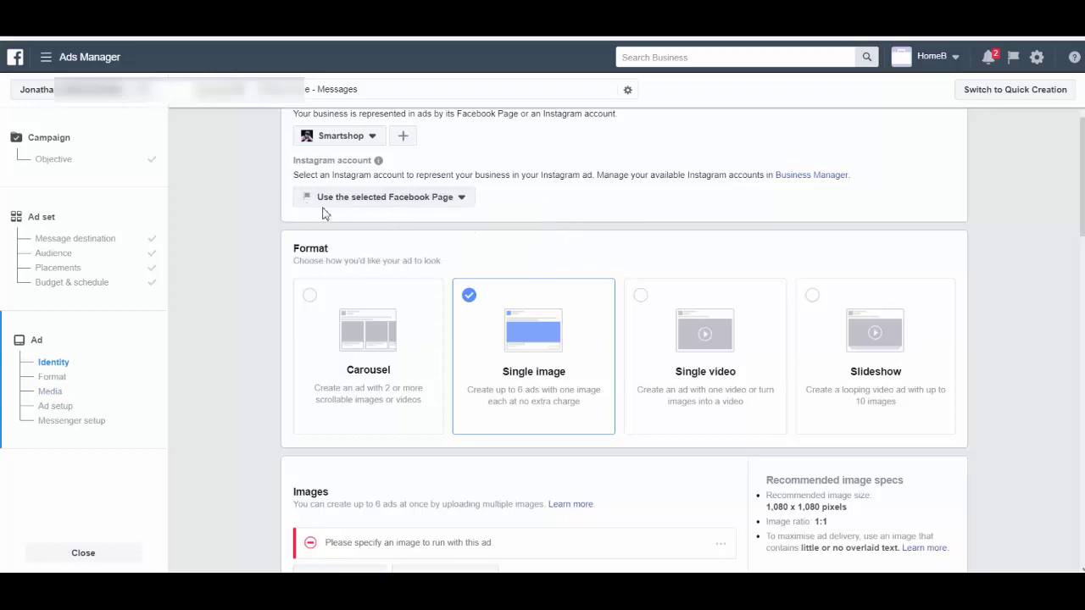
- Search the free stock images for "hair" and add the first image, a long-haired woman in black, to the ad
scroll(359, 424, down, 3)
scroll(359, 424, down, 2)
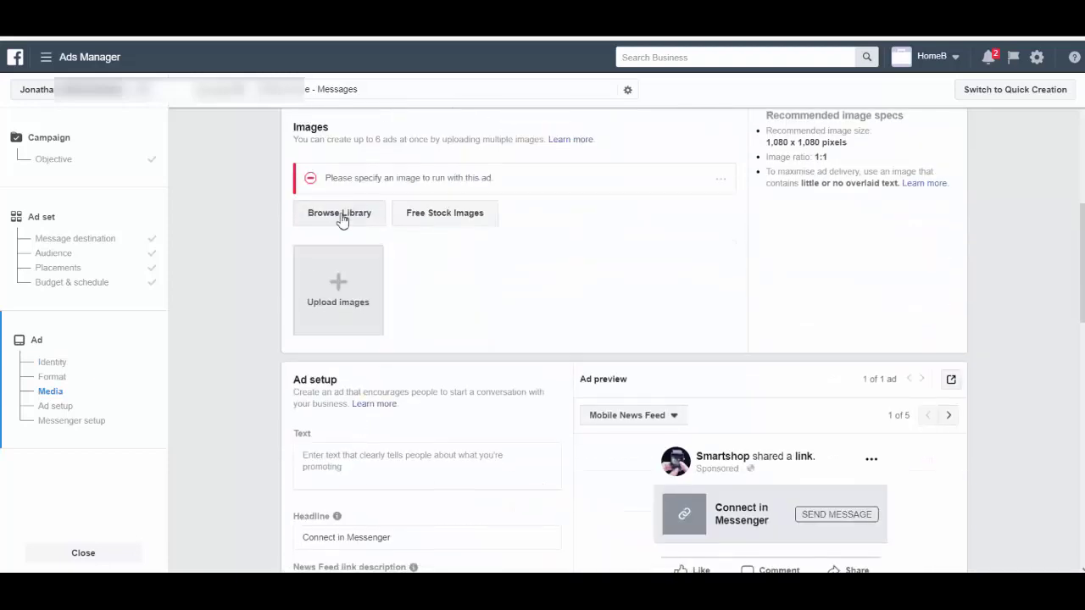
click(431, 218)
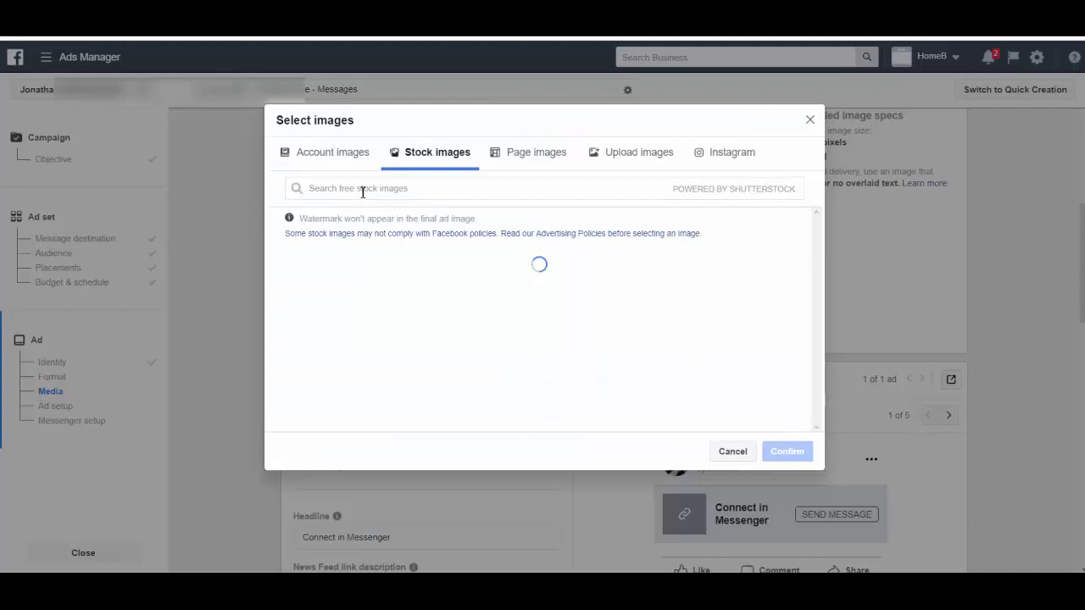
text(hair)
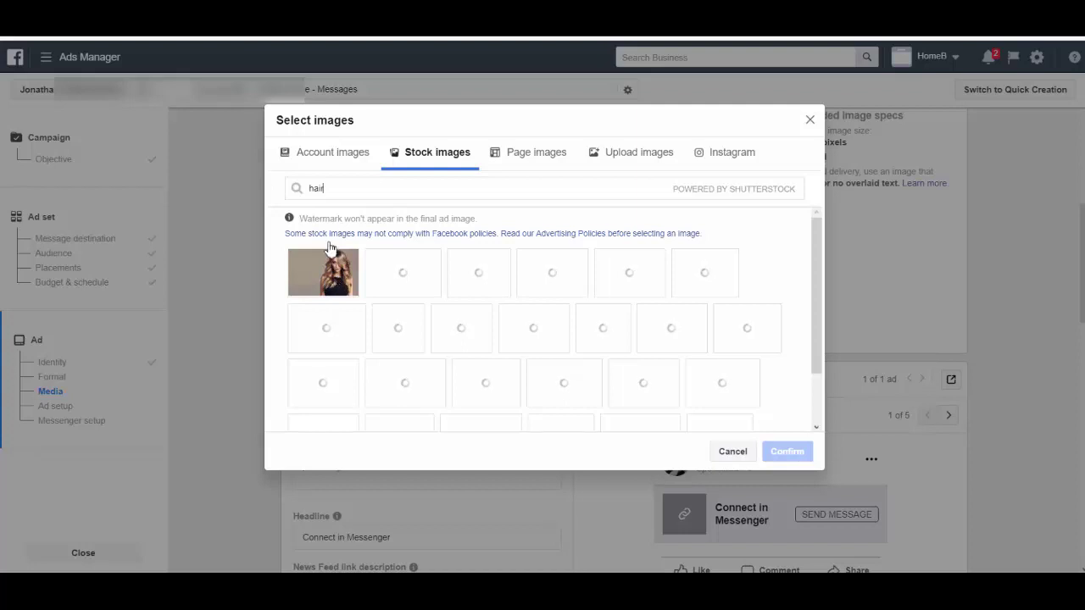
click(325, 273)
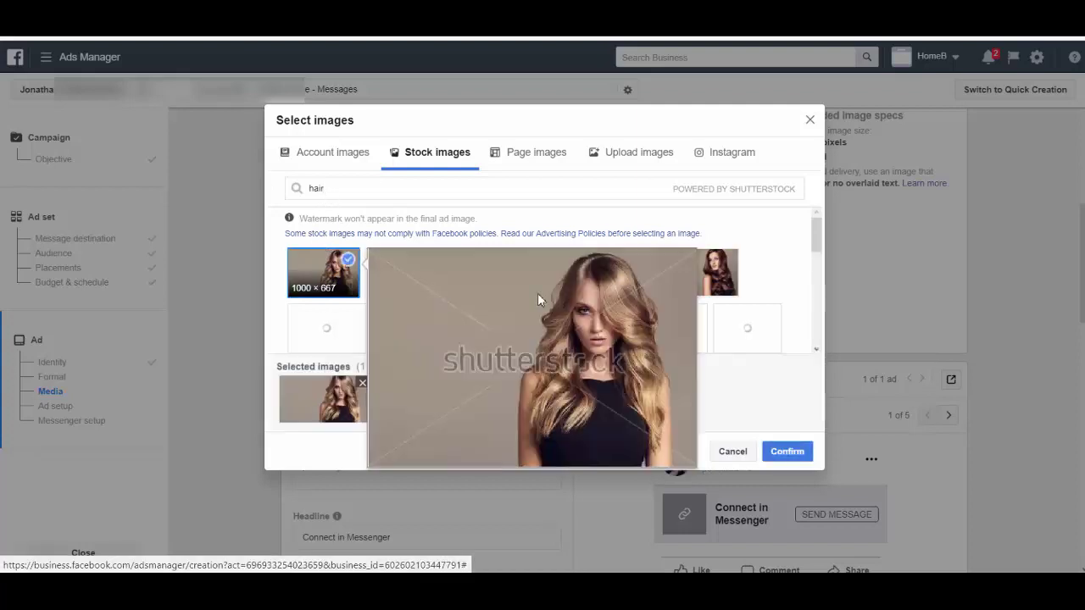
click(785, 453)
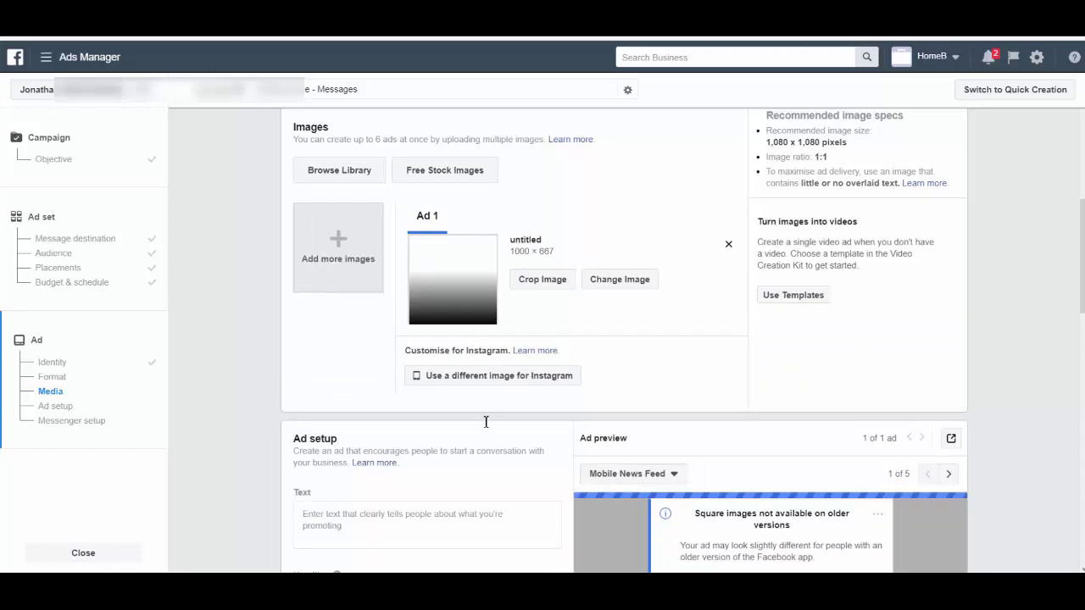
- Begin the ad's text in the ad setup section with blank lines
scroll(511, 406, down, 1)
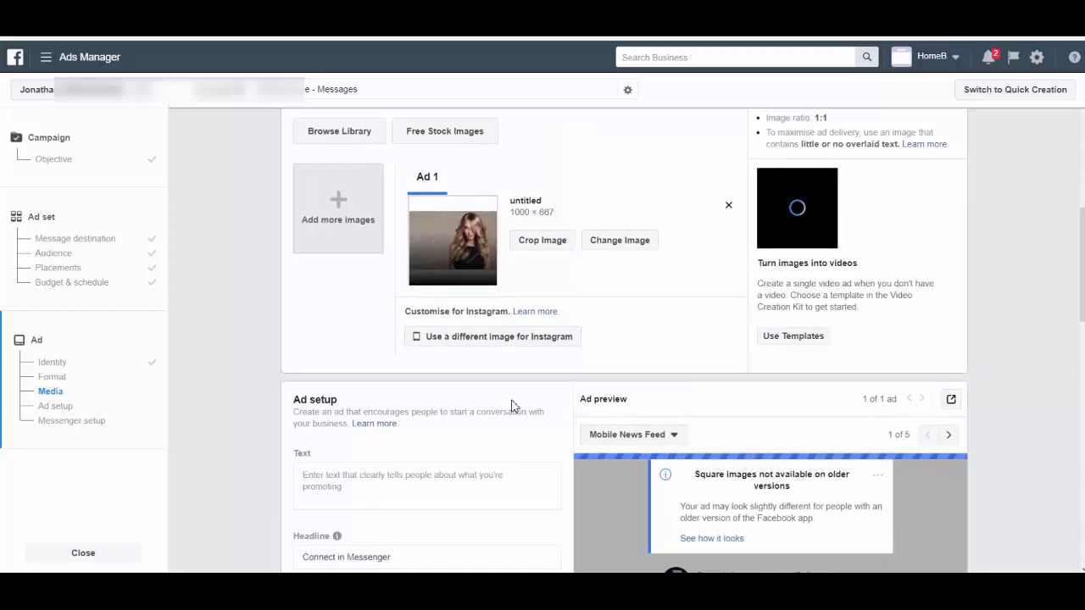
scroll(428, 246, down, 2)
scroll(455, 388, down, 1)
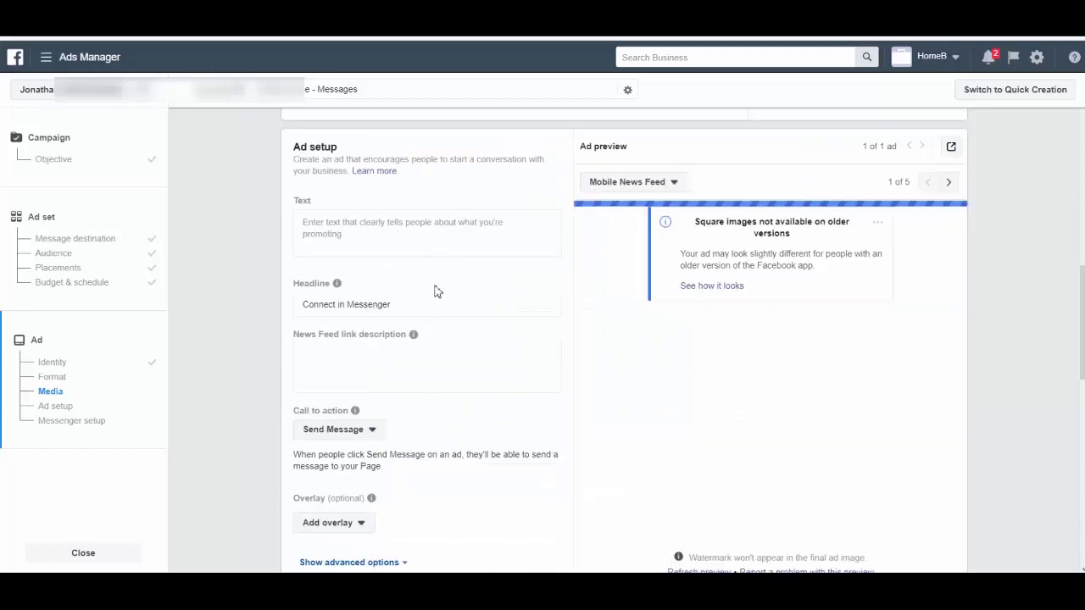
click(309, 224)
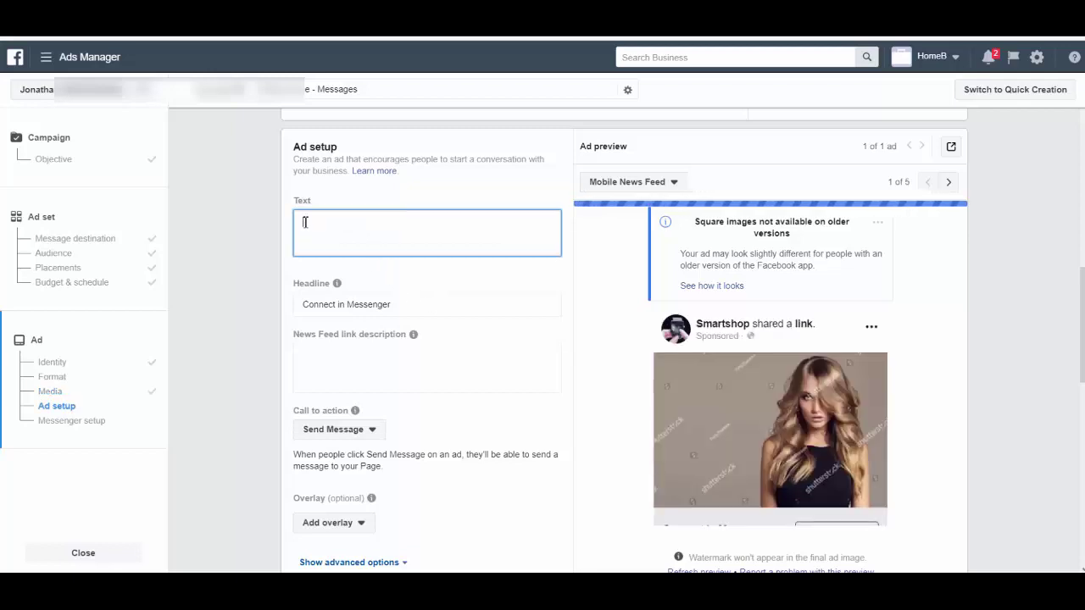
key(Return)
key(Return)
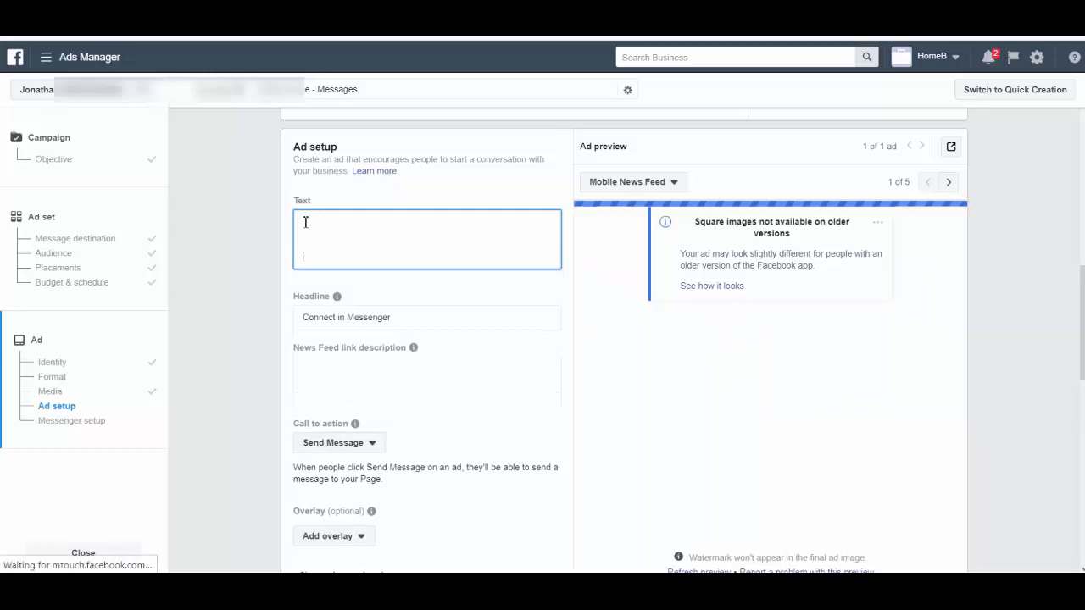
text(clo)
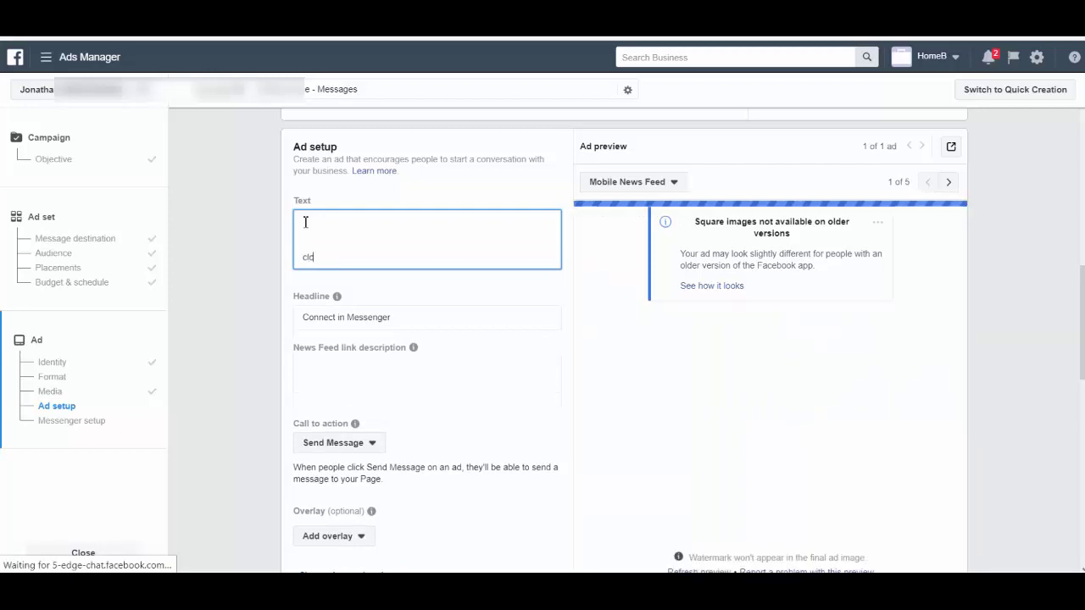
text(c)
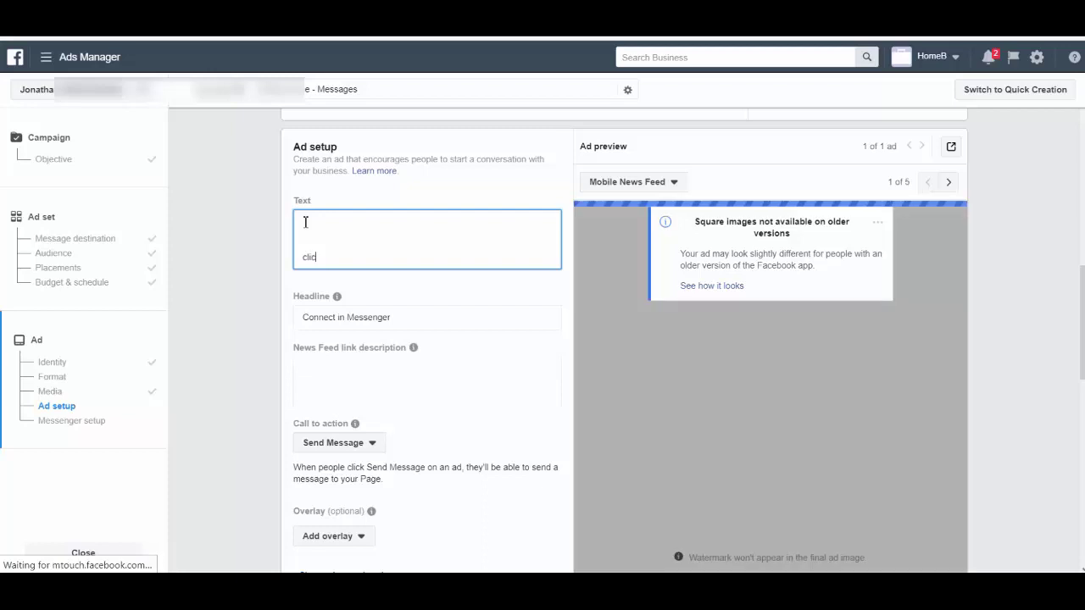
key(BackSpace)
key(BackSpace)
key(BackSpace)
key(BackSpace)
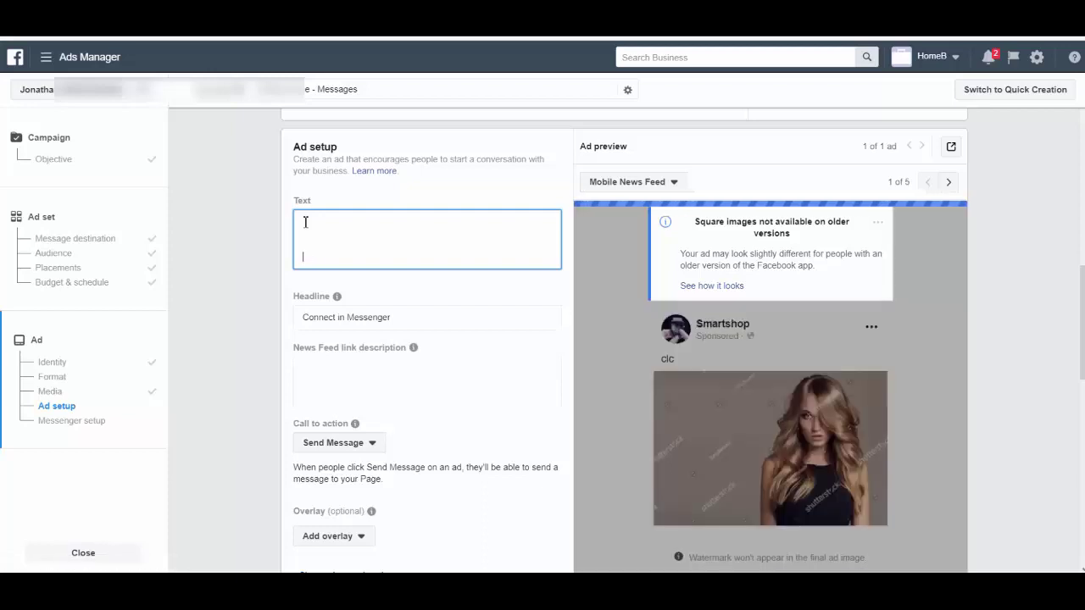
- Enter the ad text 'To order for "product name" click the button below to send us sa message' below the blank lines
text(To)
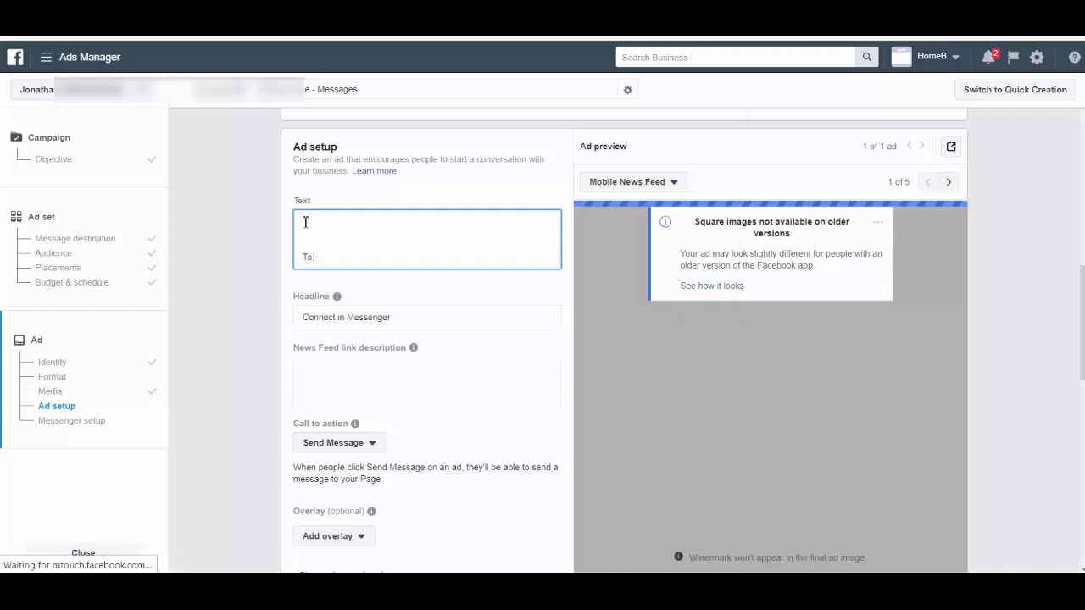
text( order )
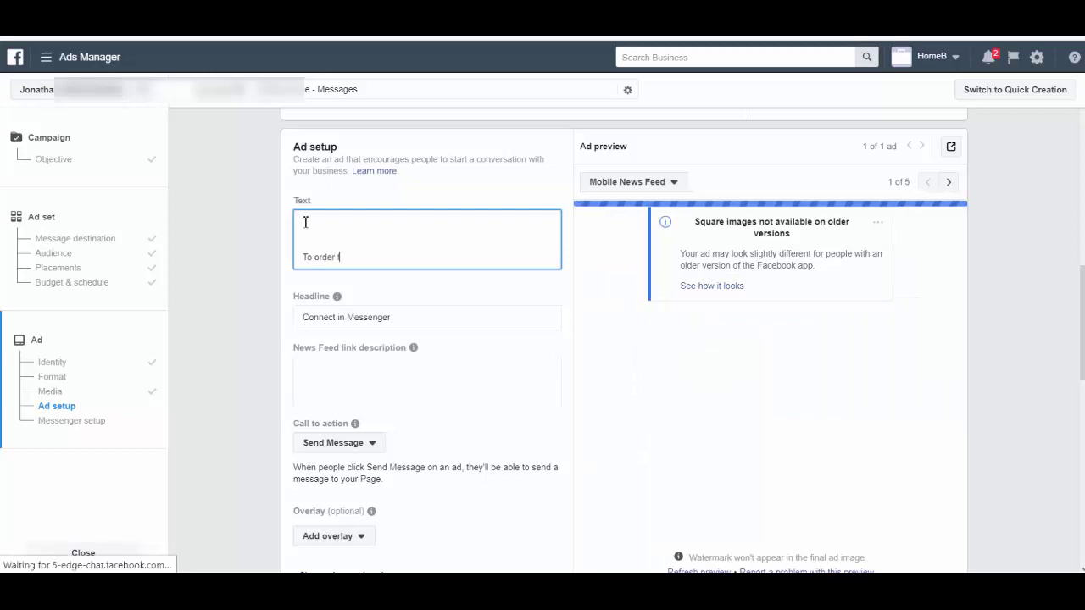
text(for)
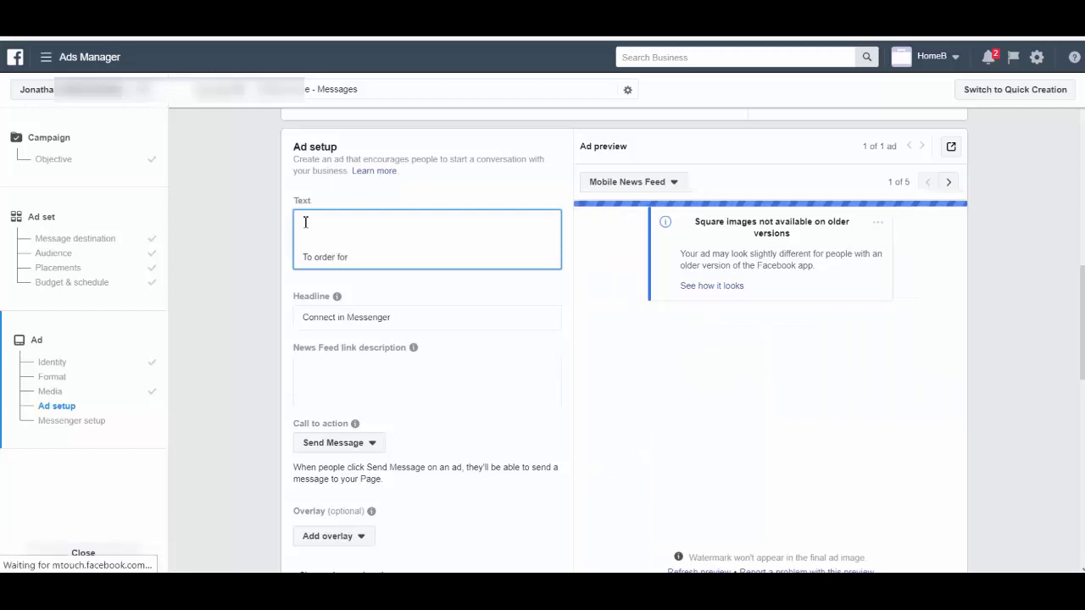
text( "produ)
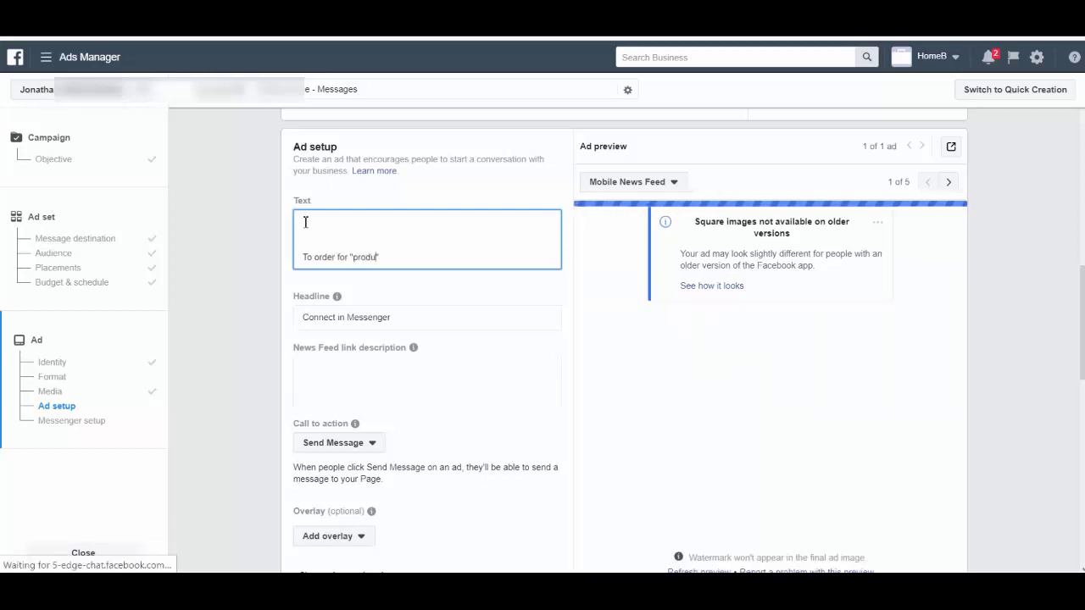
text(ct name")
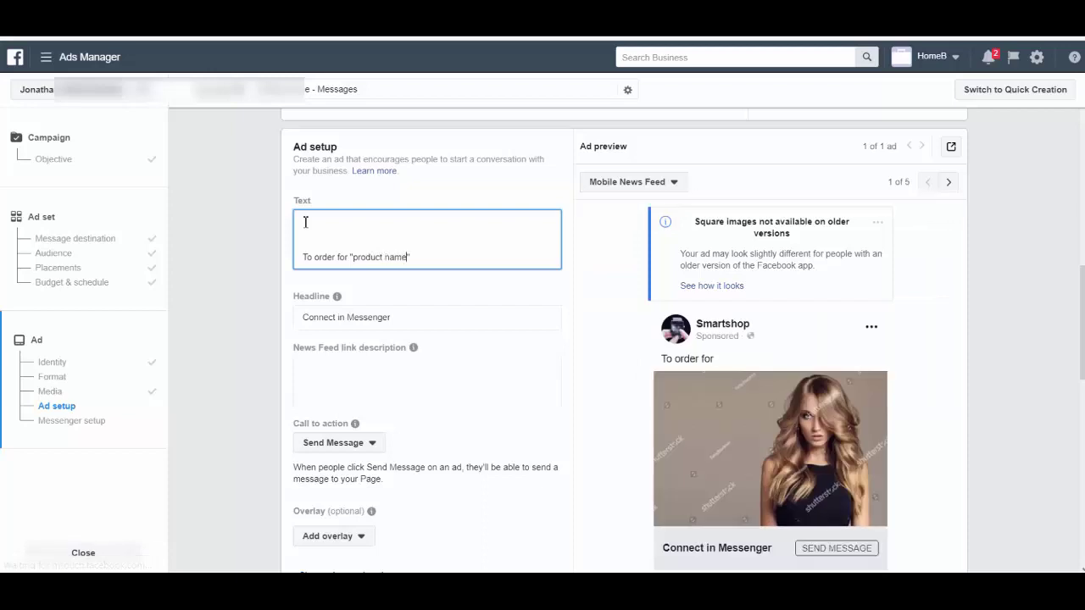
text( click the button below)
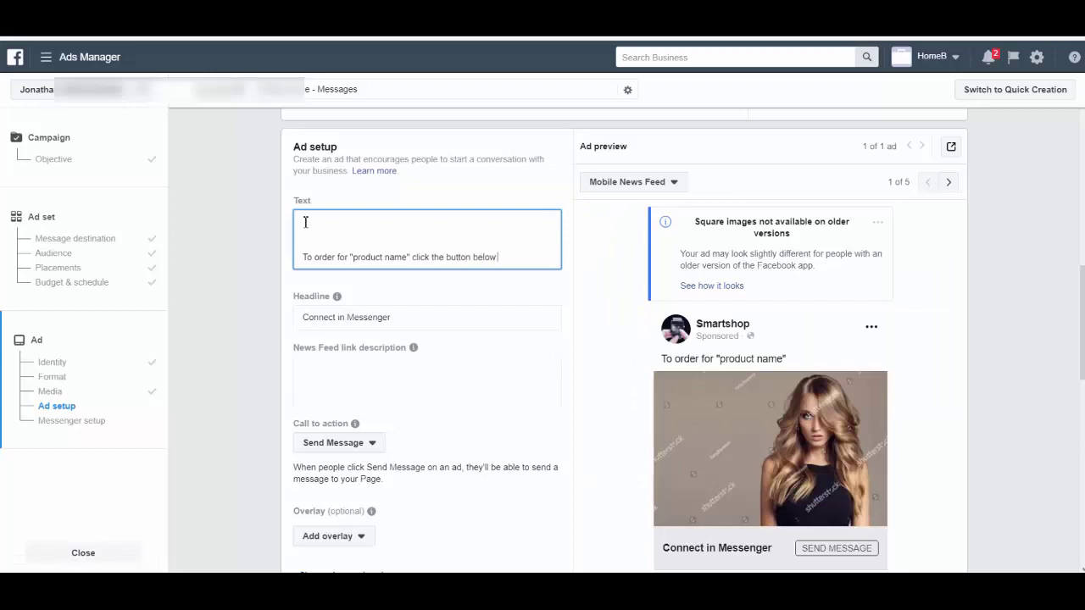
text( to sen)
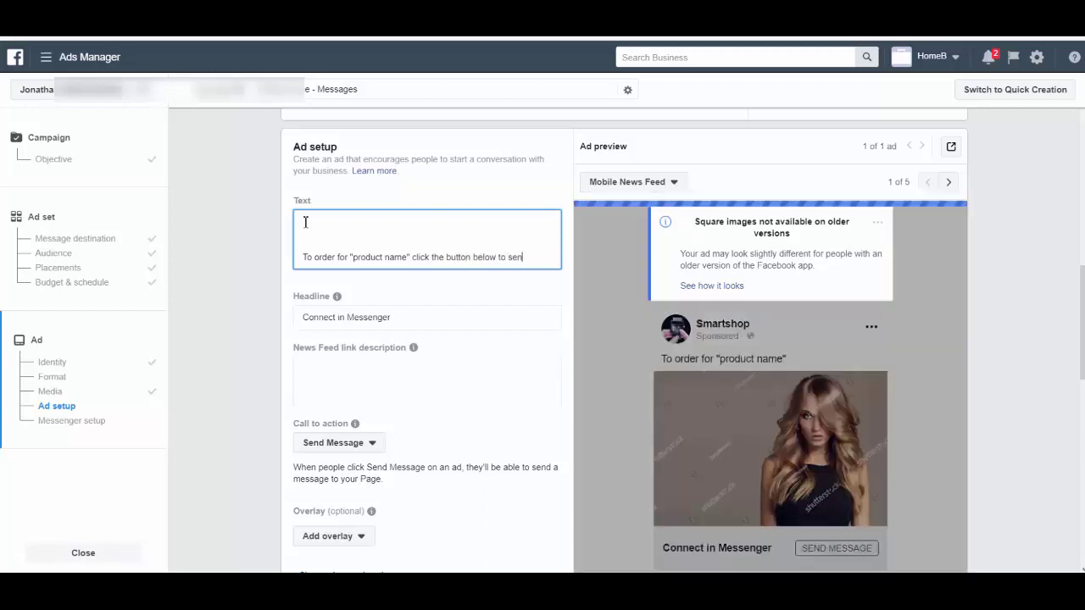
text(d us sa message)
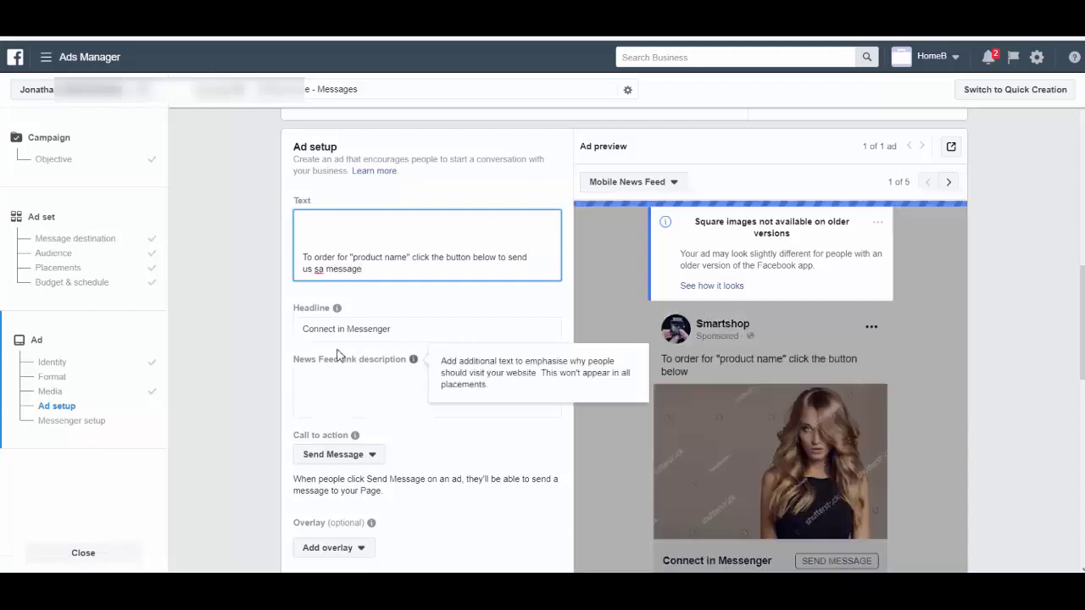
- Clear the default headline of the ad
click(400, 329)
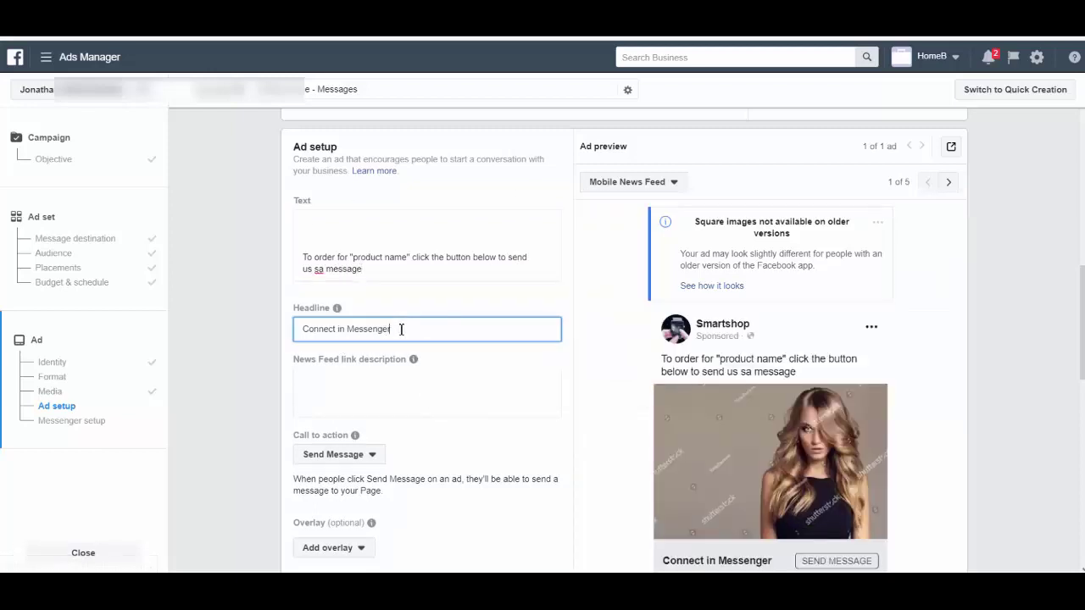
drag(389, 329, 303, 336)
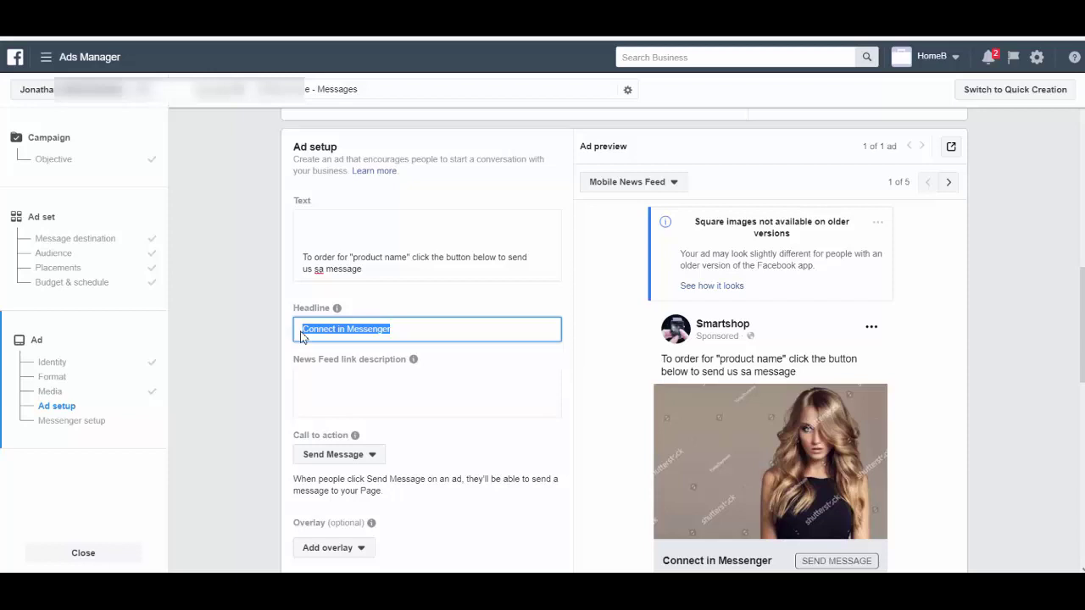
text(I)
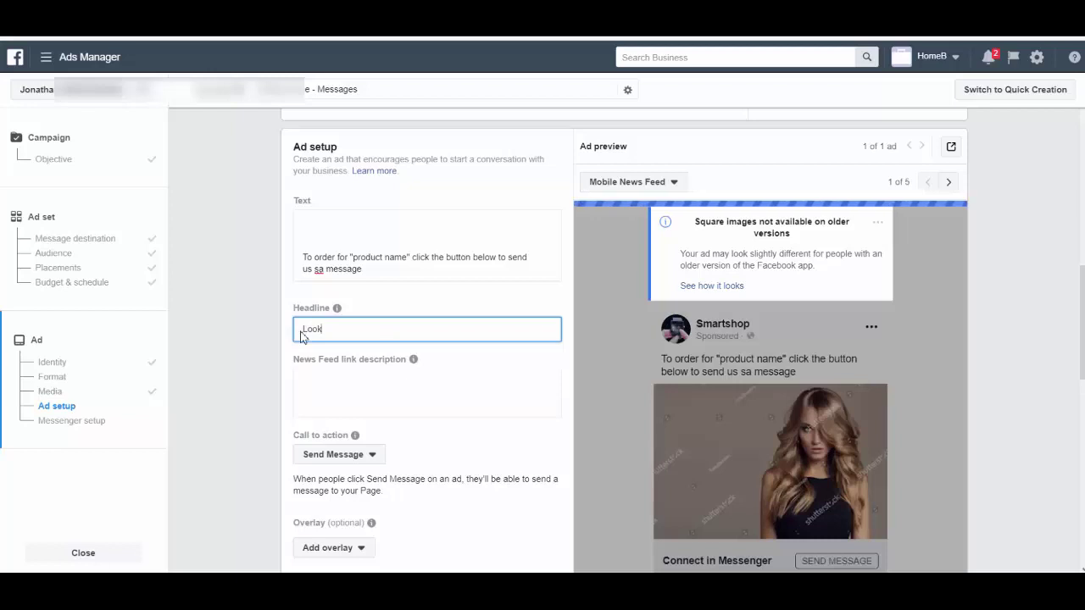
key(BackSpace)
key(BackSpace)
key(BackSpace)
key(BackSpace)
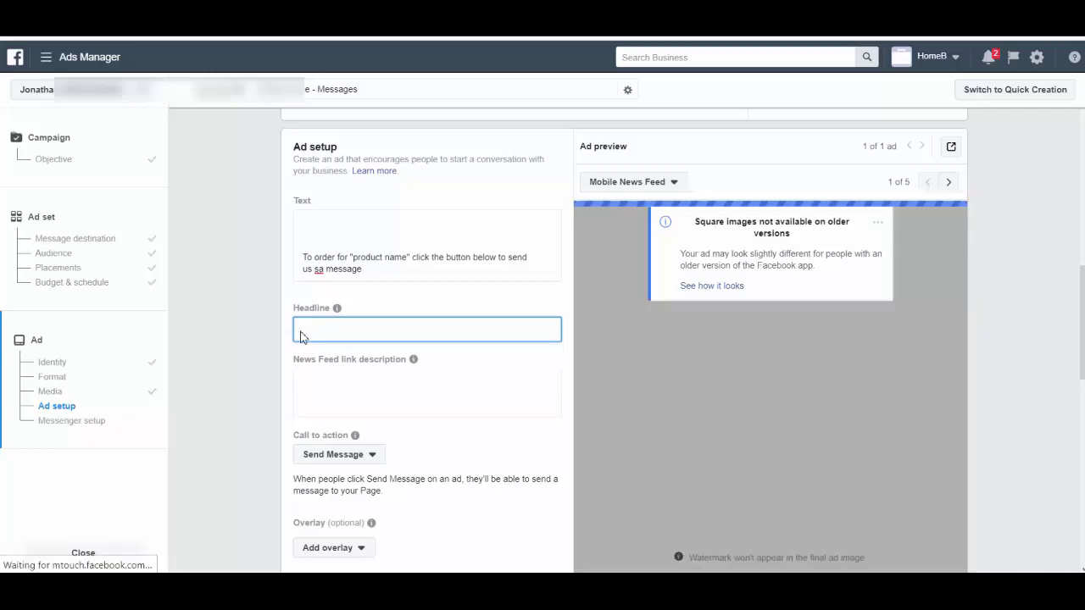
- Set the ad headline to "Giving you different looks with one hair extension"
text(G)
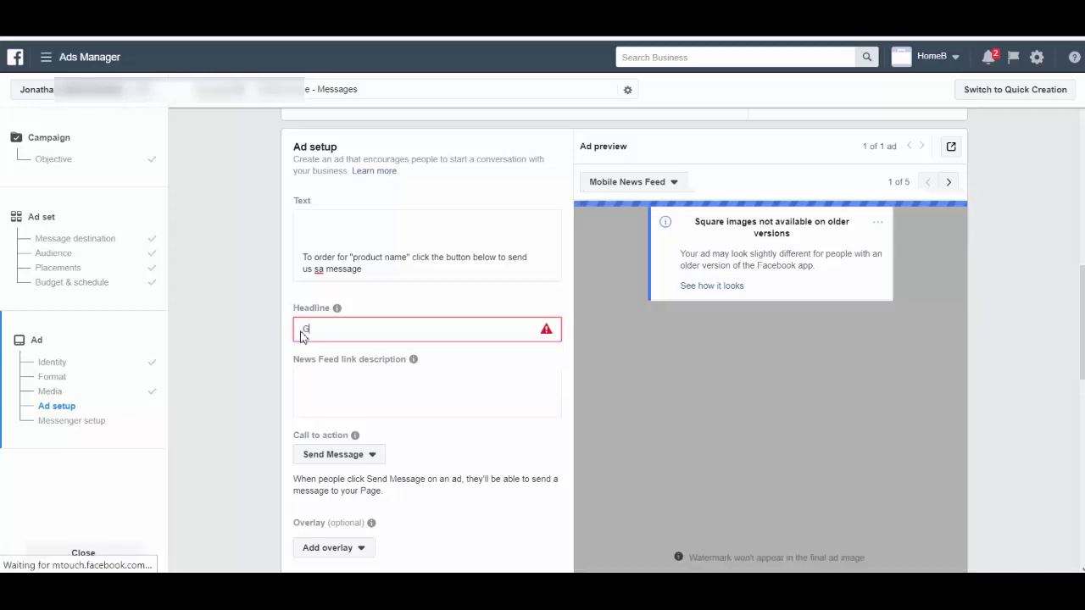
text(iv)
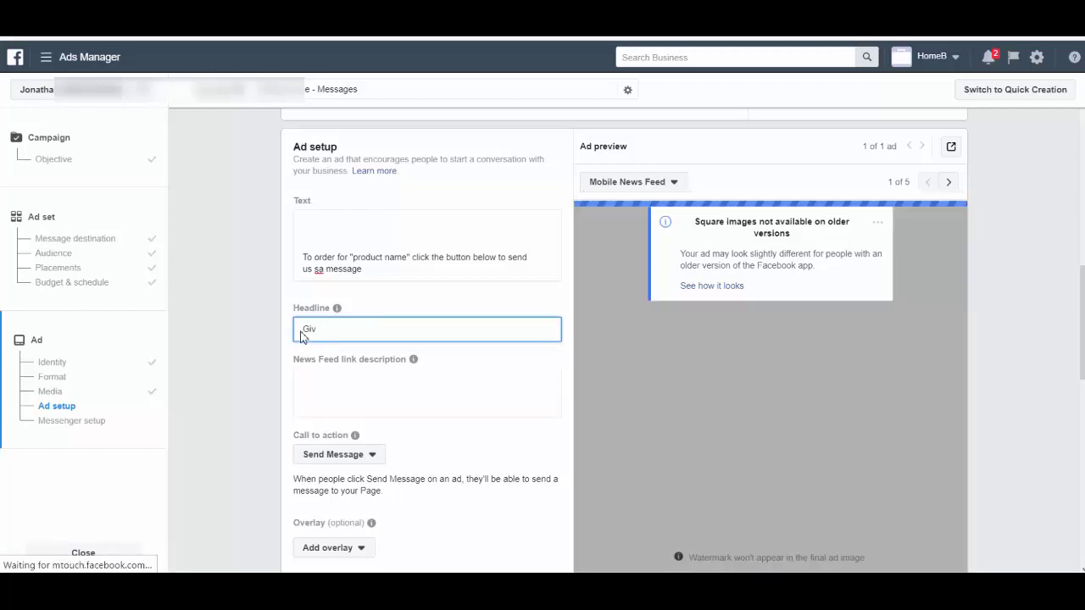
text(ing you)
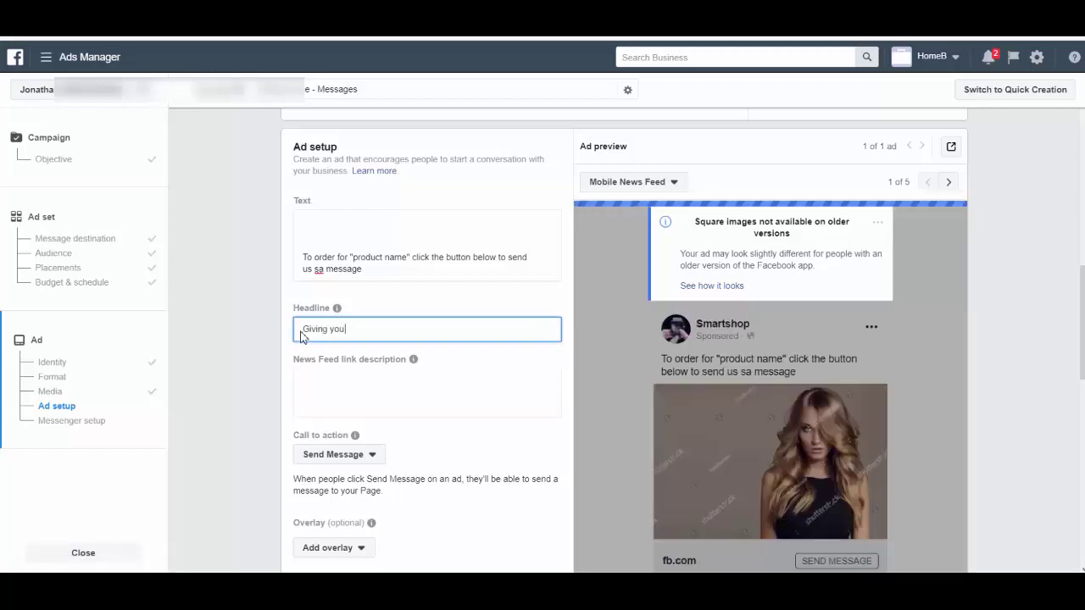
text( differen)
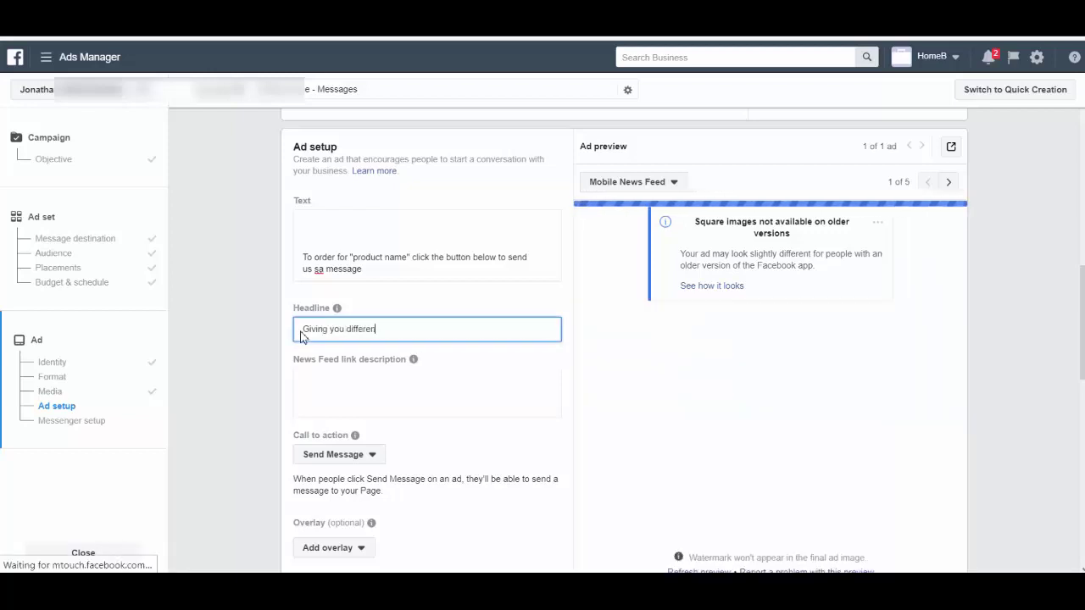
text(t looks with one hair)
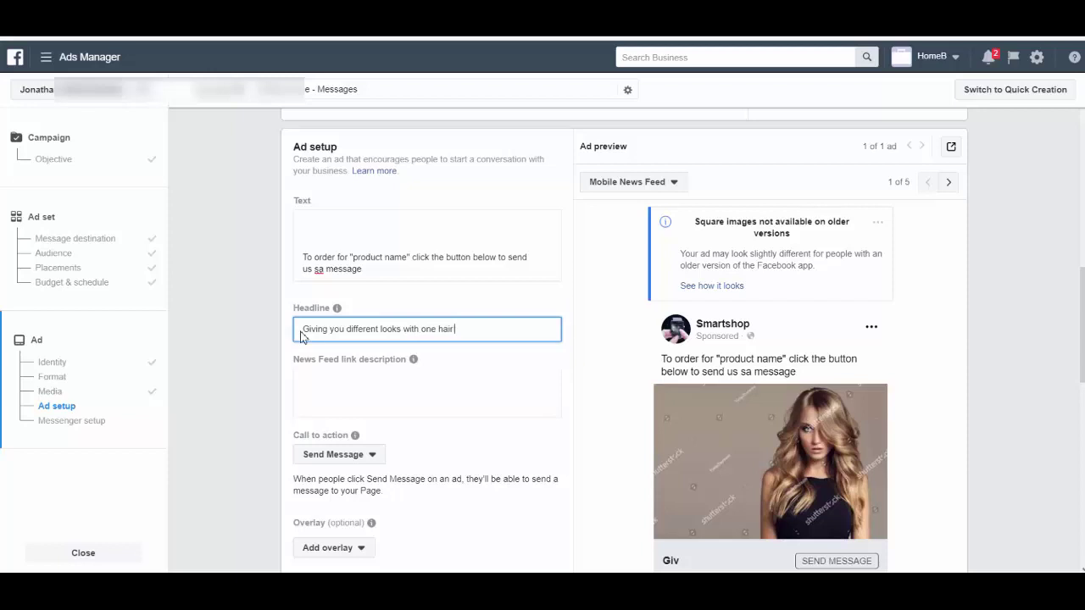
text(extension)
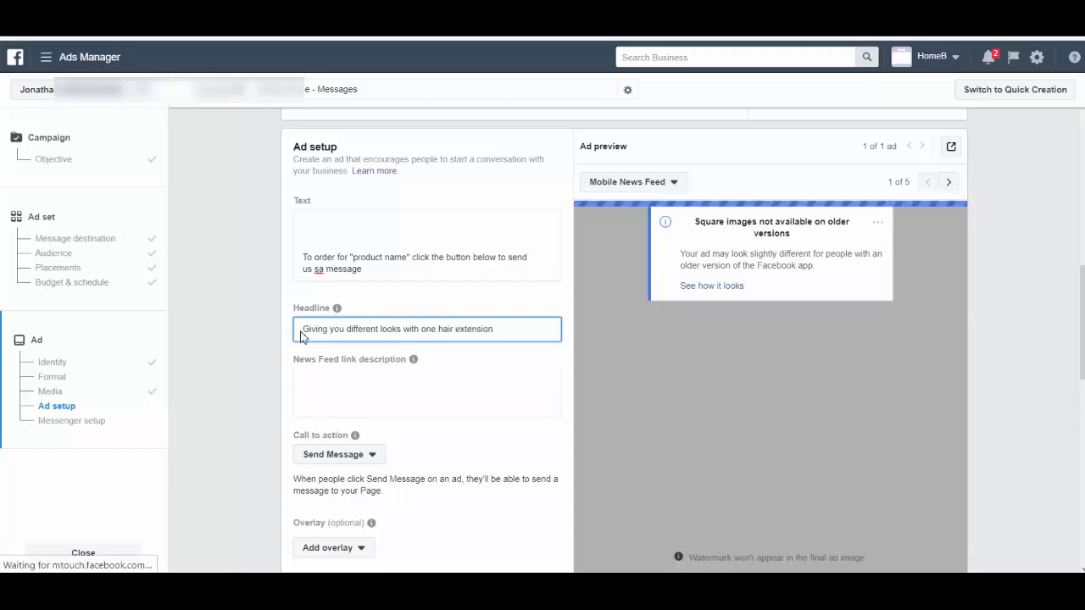
- Insert "Black Friday Sales" at the beginning of the ad headline
click(349, 387)
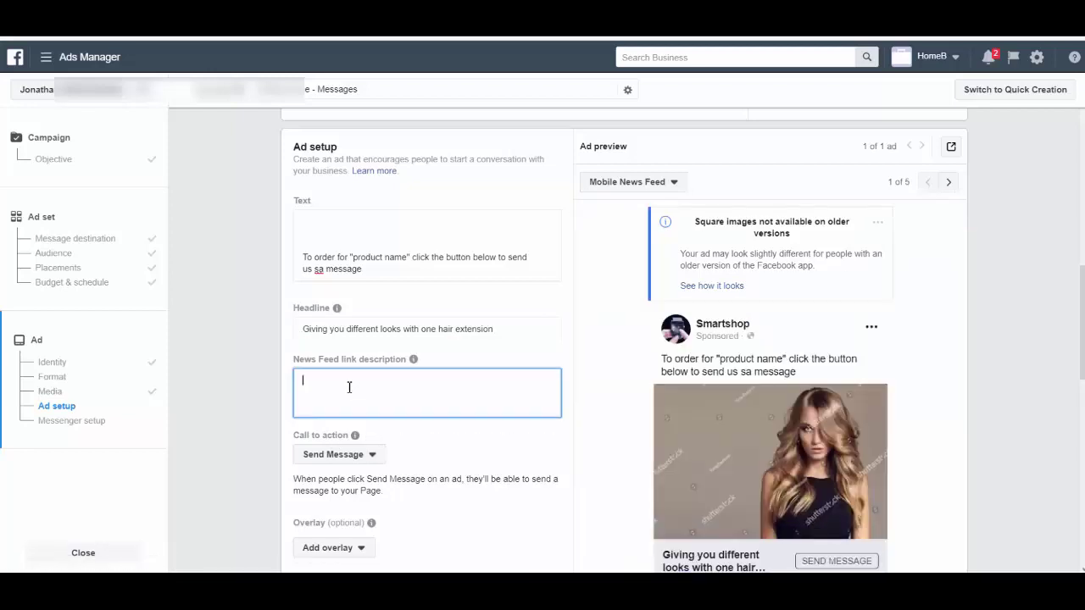
mouse_move(414, 359)
click(307, 332)
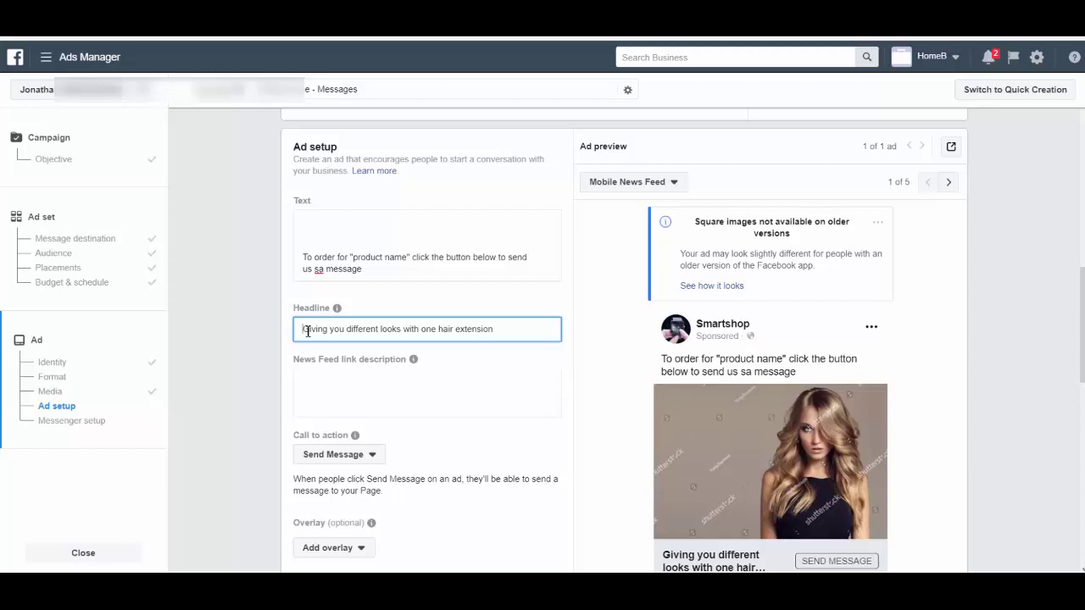
text(Black Fr)
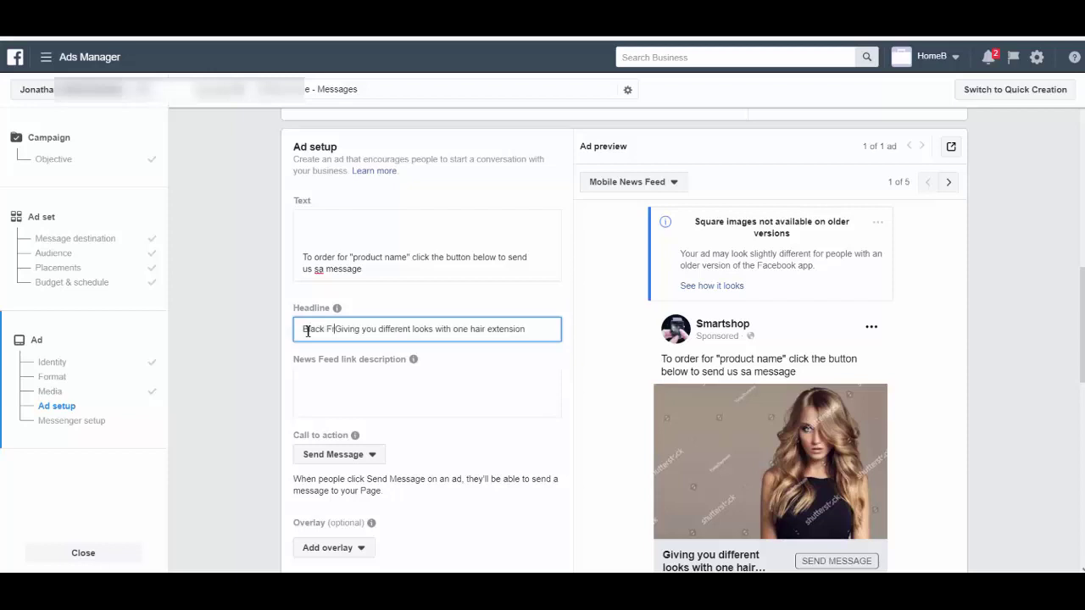
text(iday)
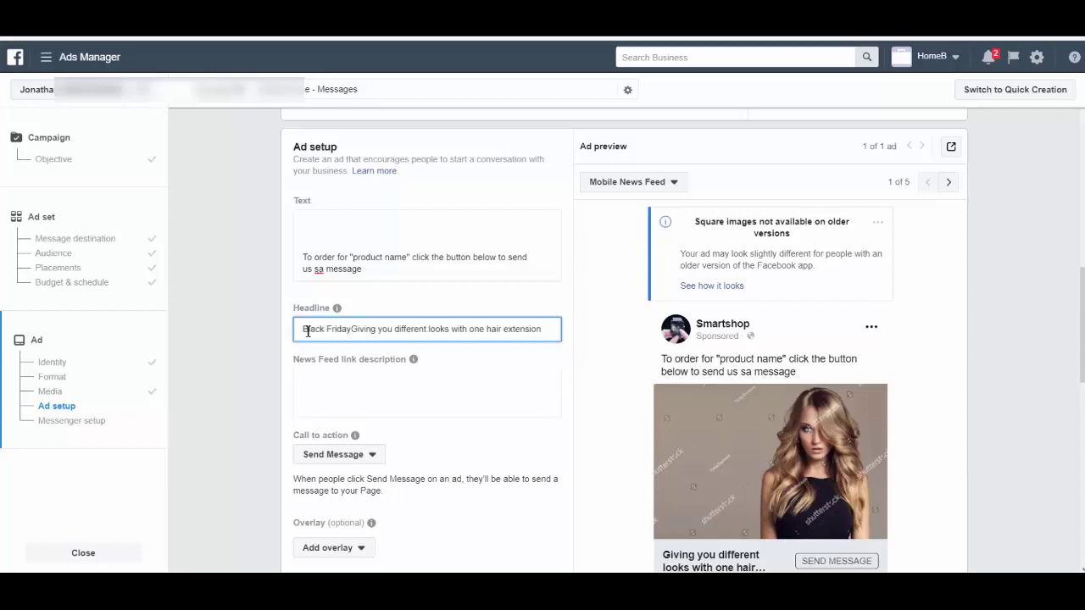
text( Sales)
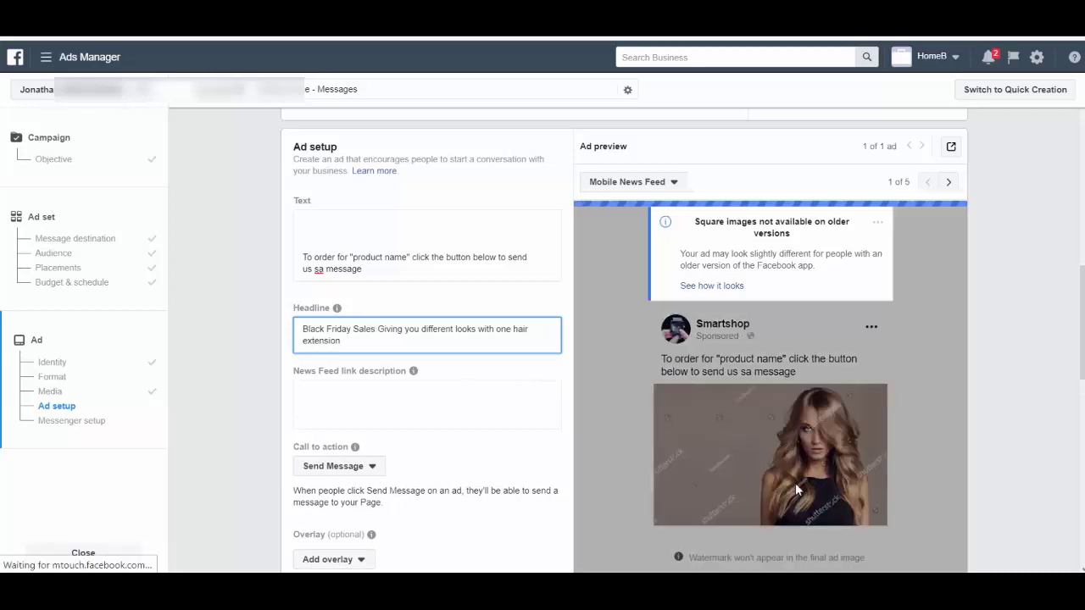
- Cut the phrase "Giving you different looks with one hair extension" out of the ad headline, keeping it copied
scroll(795, 483, down, 4)
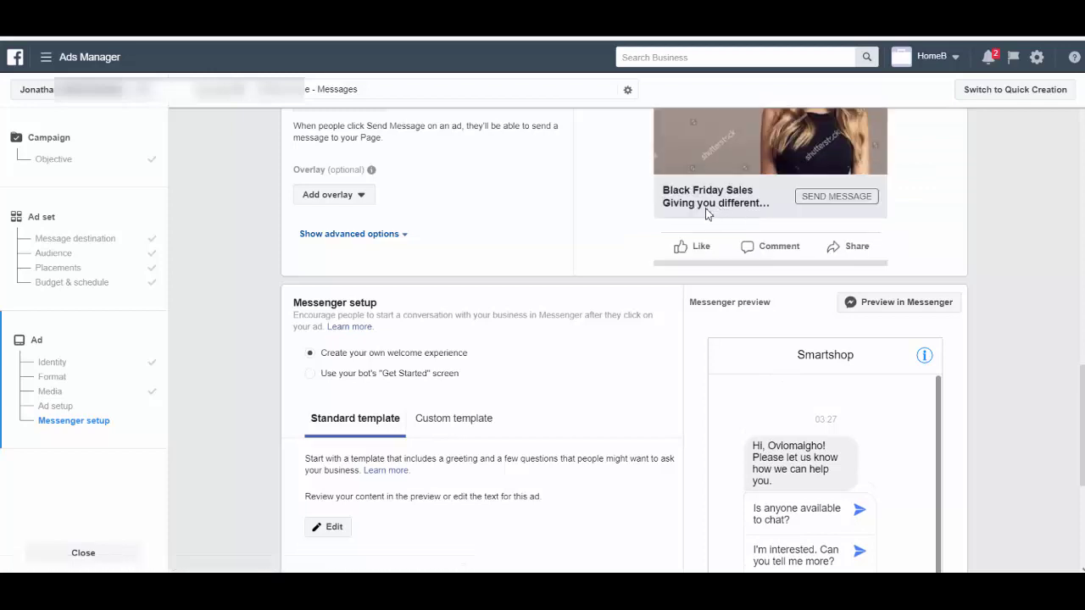
scroll(411, 435, down, 3)
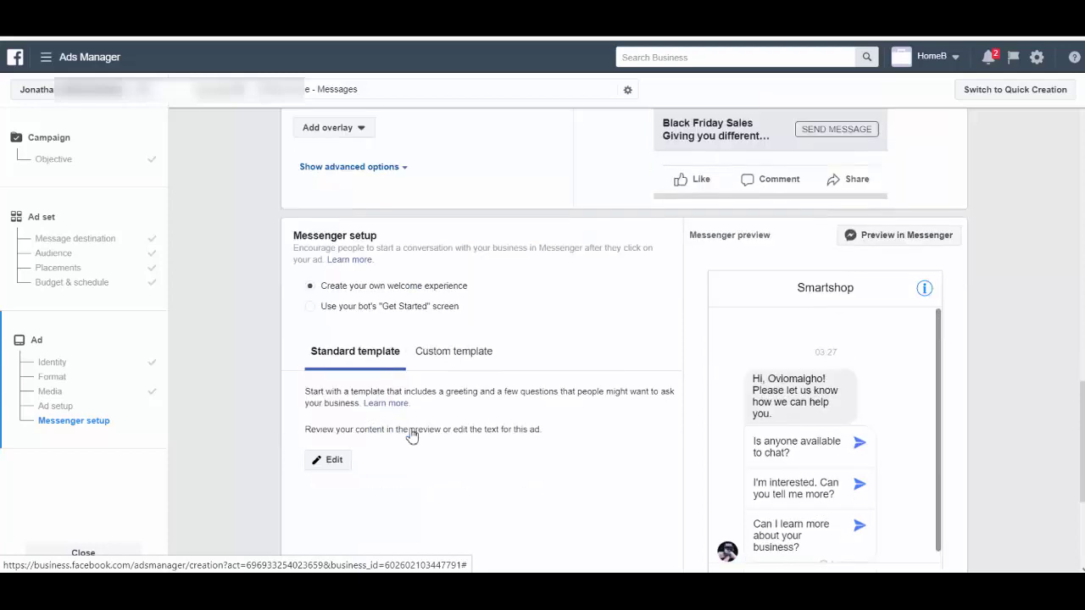
scroll(426, 347, up, 2)
scroll(426, 347, up, 4)
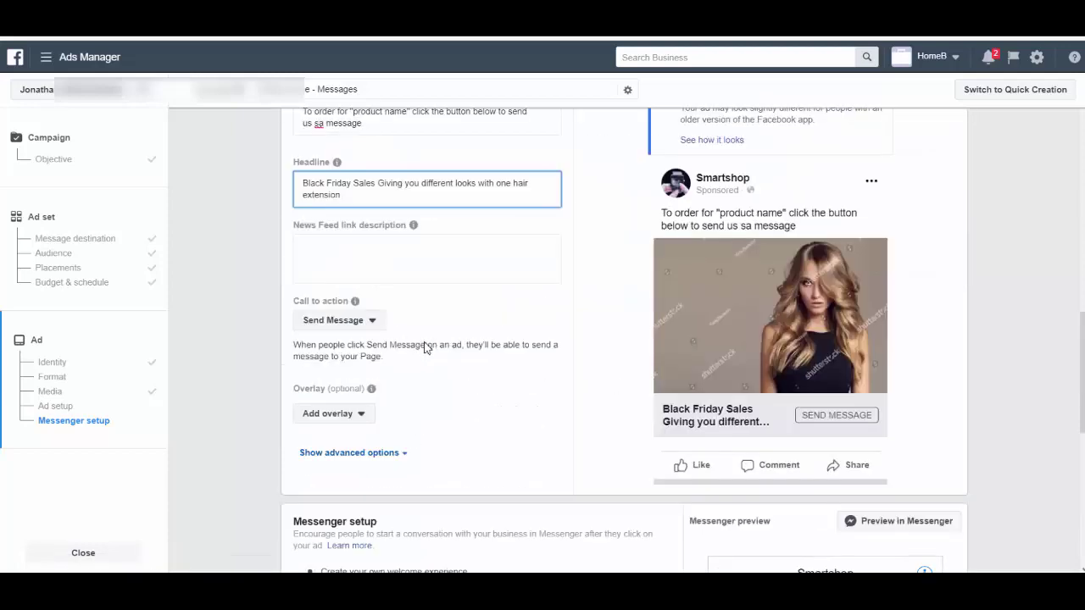
scroll(423, 298, up, 1)
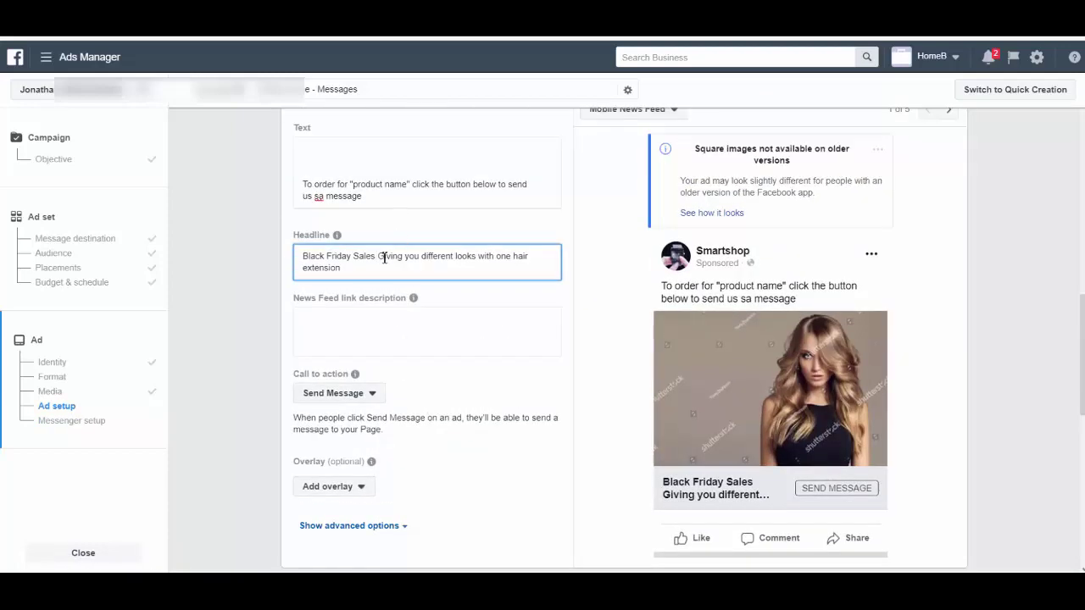
drag(381, 257, 381, 267)
key(ctrl+c)
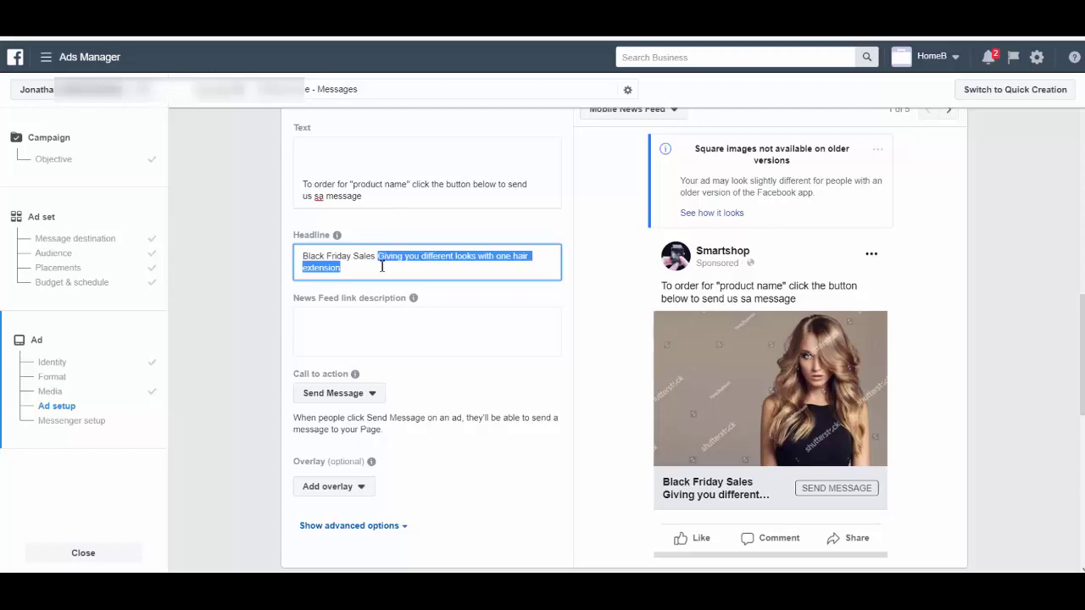
key(BackSpace)
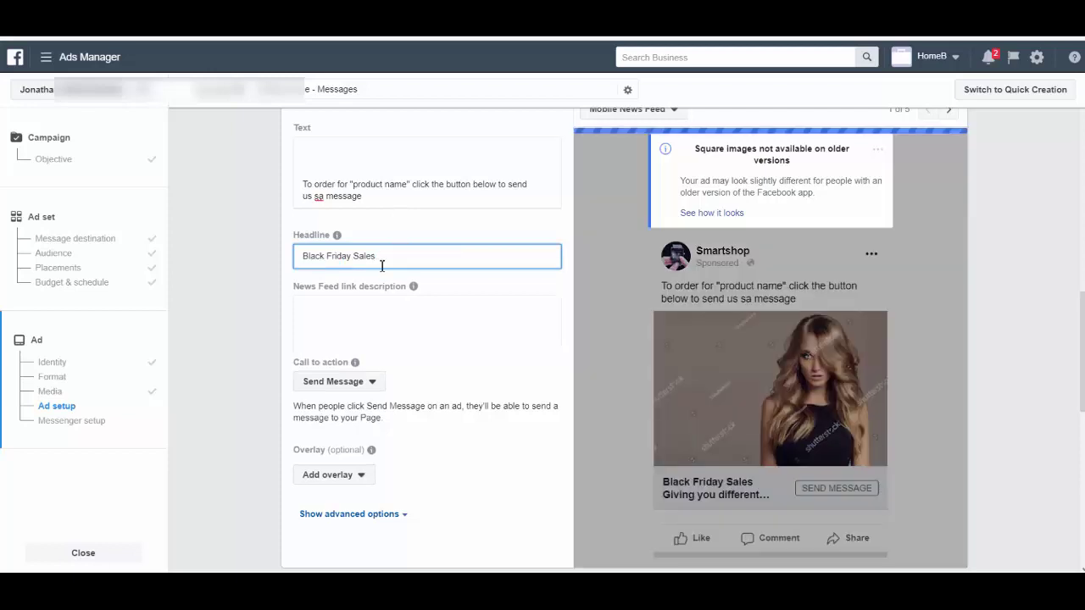
- Append ": 75% off" to the headline and paste the copied hair extension phrase as the News Feed link description
text(:)
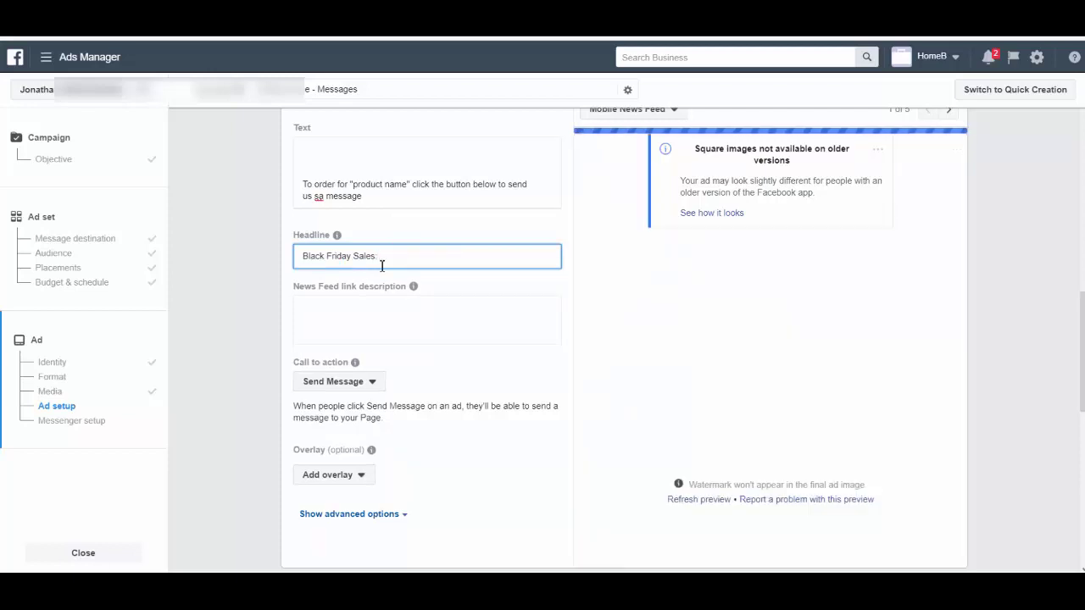
text( 75% o)
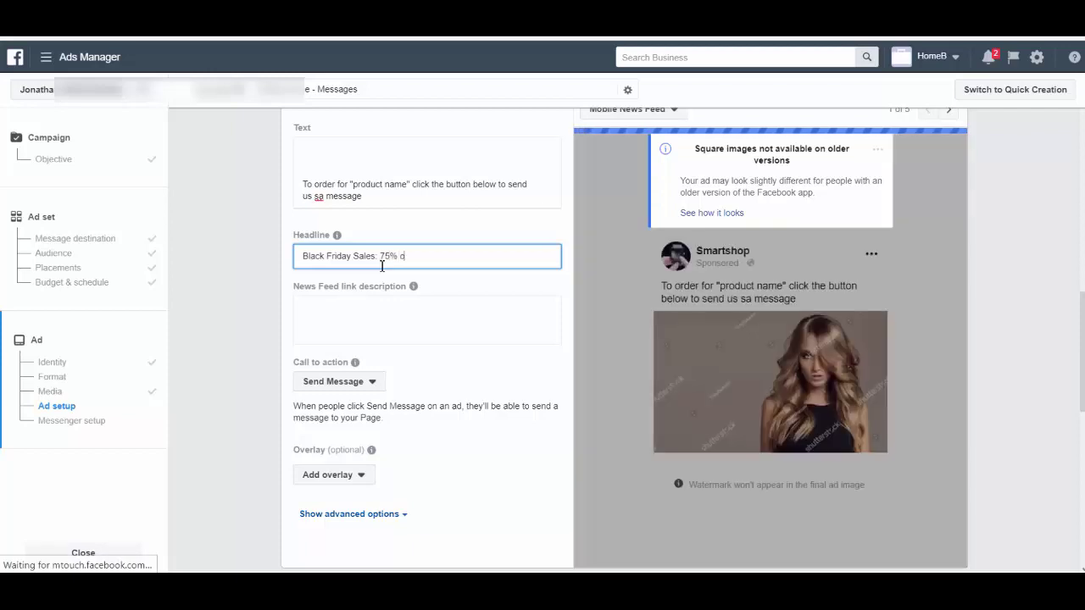
text(ff)
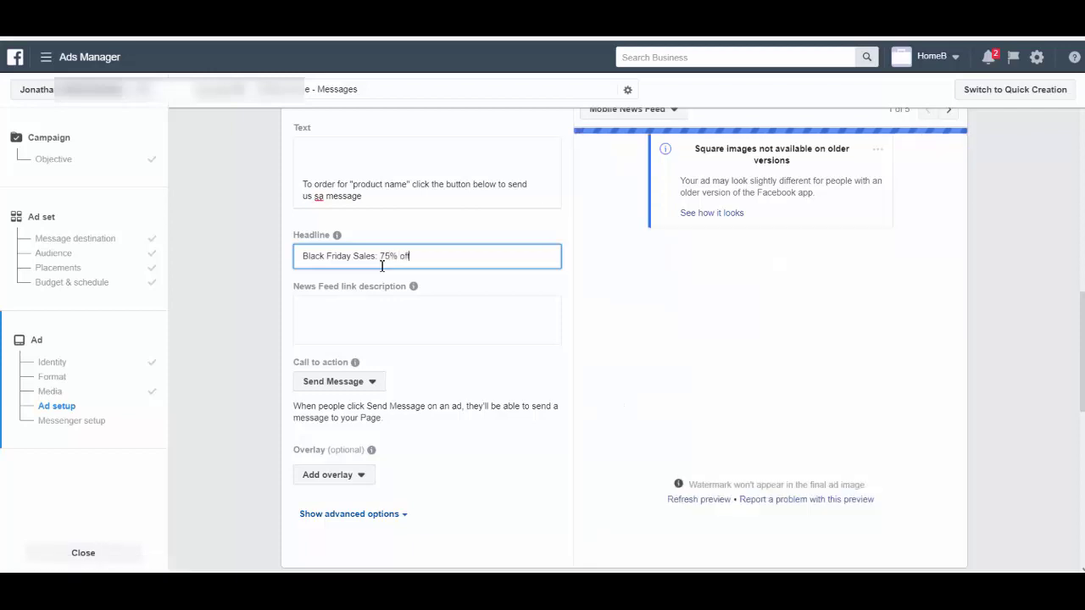
click(397, 325)
key(ctrl+v)
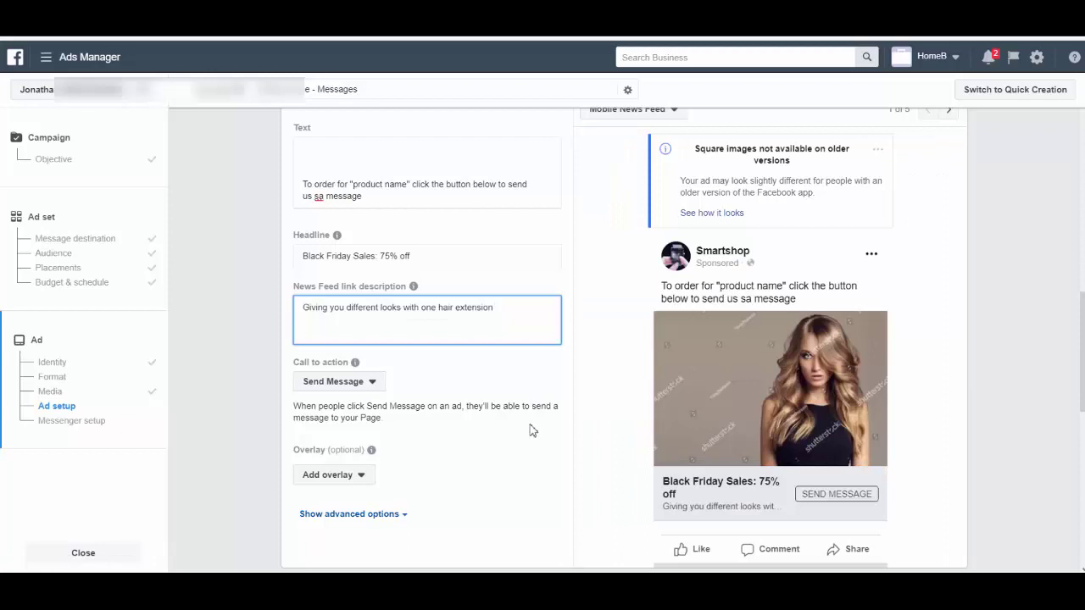
- Edit the standard Messenger template so the text greeting after the person's first name reads "do you have a quick question?"
scroll(530, 425, down, 2)
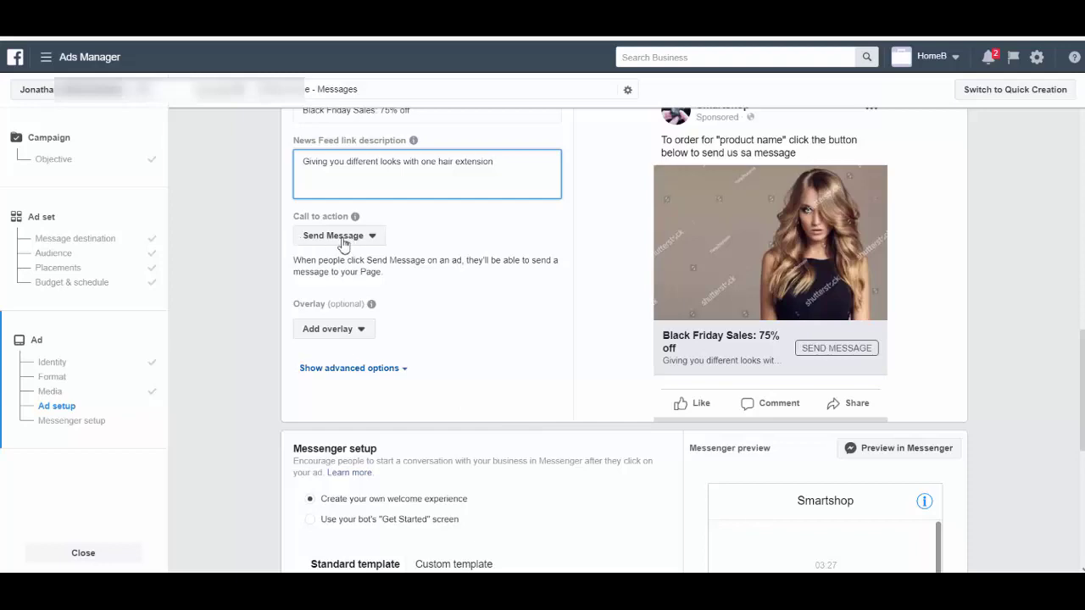
scroll(455, 363, down, 3)
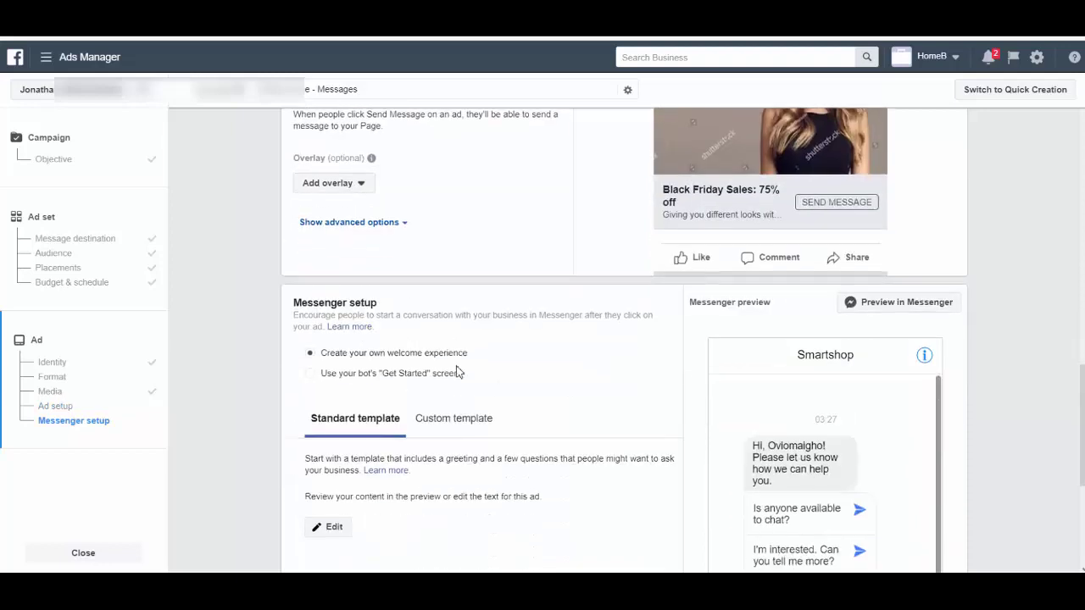
scroll(425, 379, down, 1)
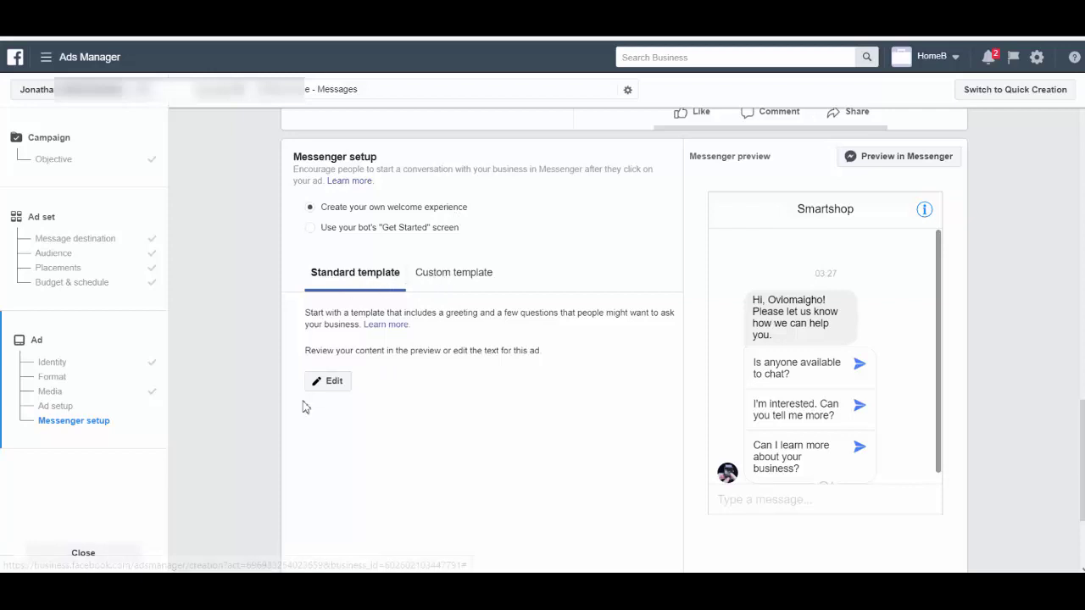
click(333, 382)
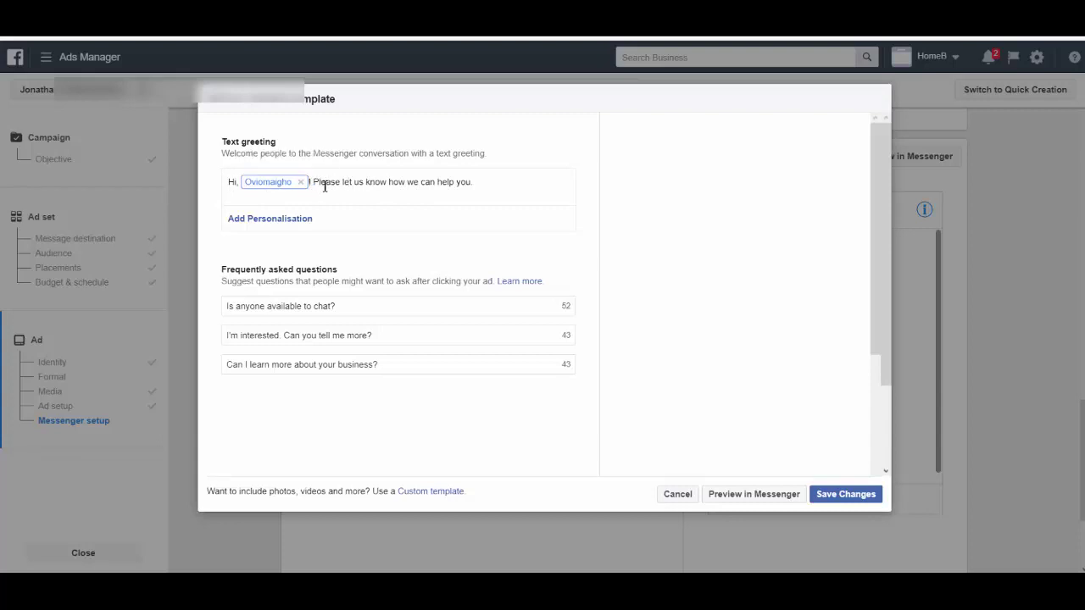
drag(313, 182, 483, 186)
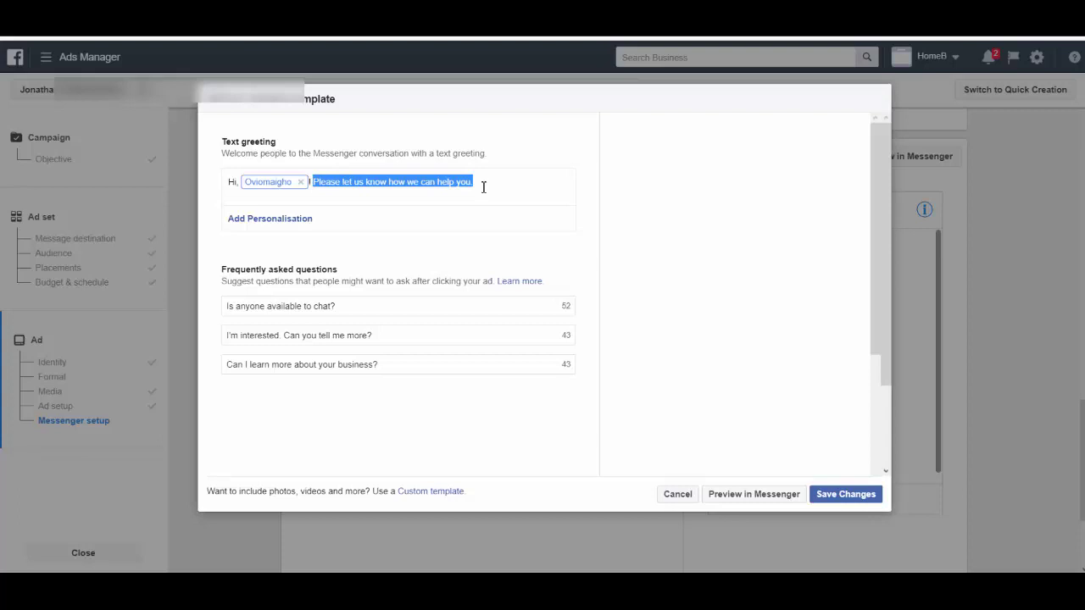
text(do you have a quick question)
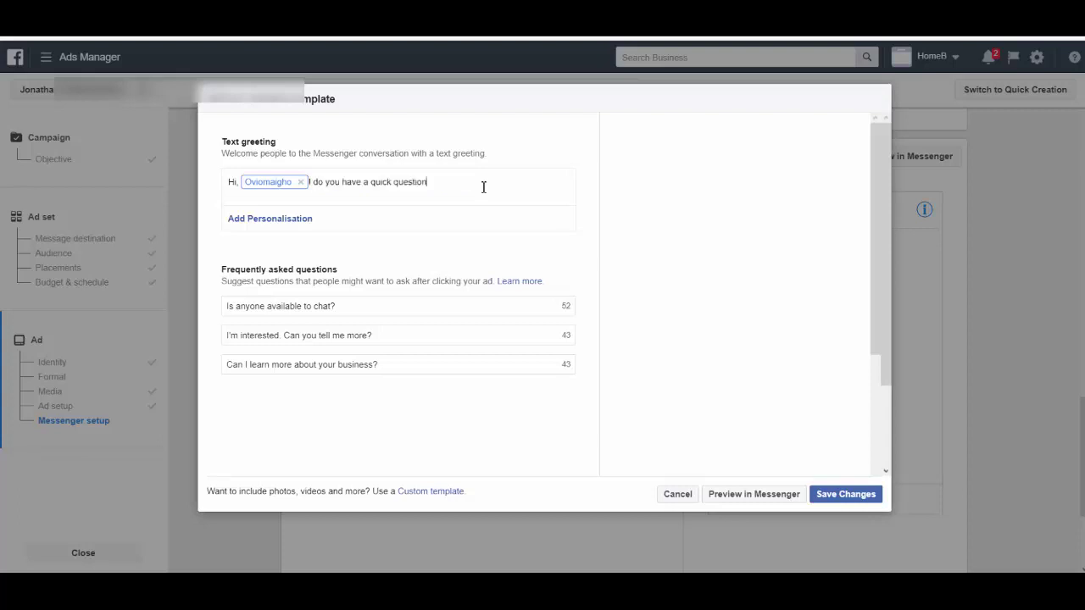
text(?)
- Replace the first frequently asked question with "Do you offer payment on delivery?"
click(232, 308)
drag(231, 308, 352, 313)
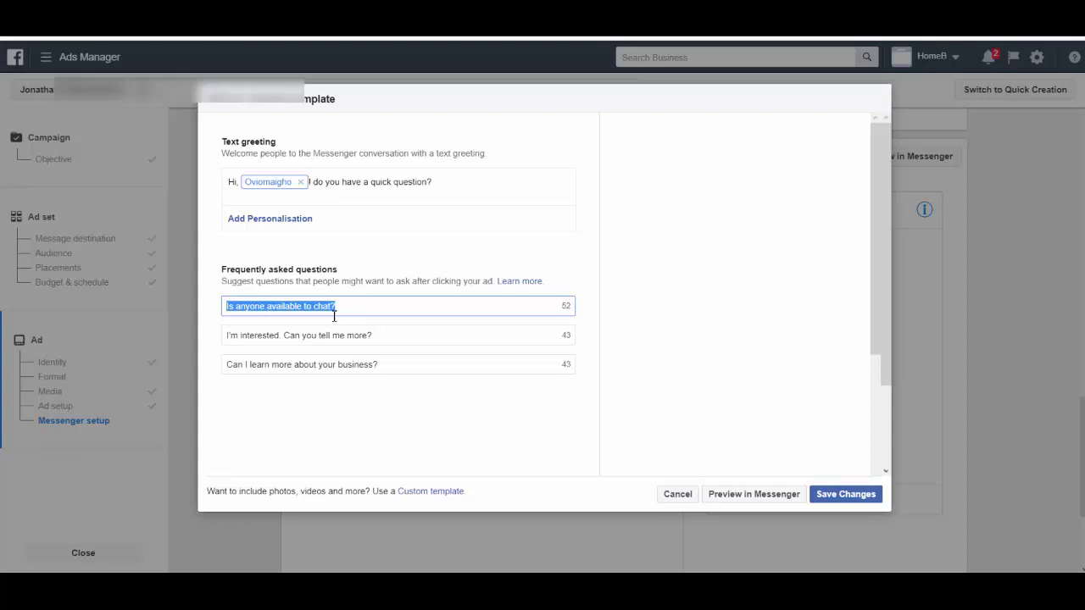
key(shift+Left)
text(Do you offer payment on delivery)
click(347, 307)
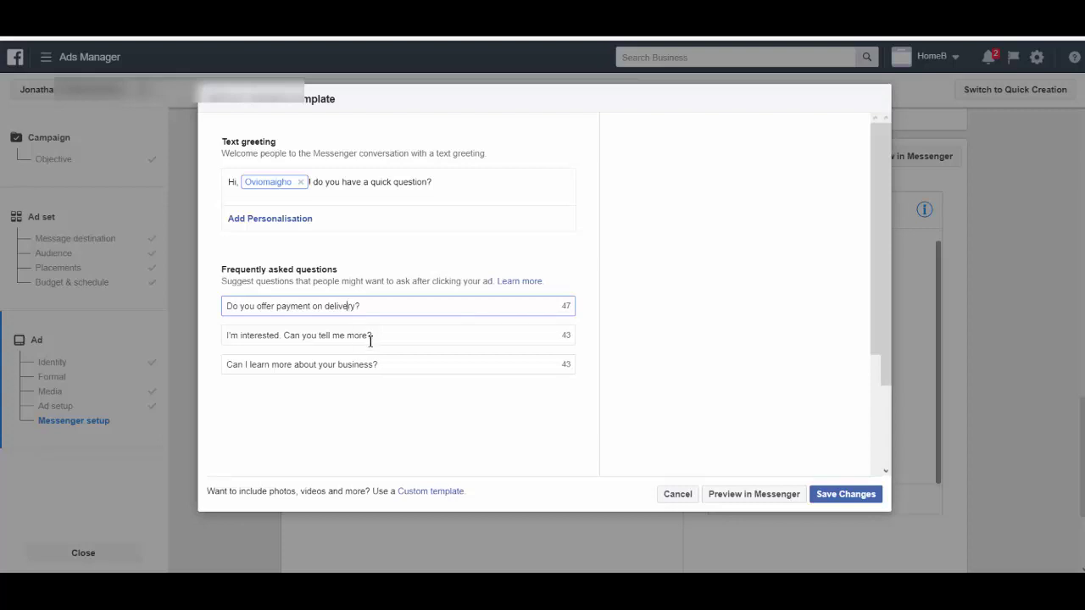
- Replace the second frequently asked question with "Can I speak with you?"
drag(369, 337, 228, 343)
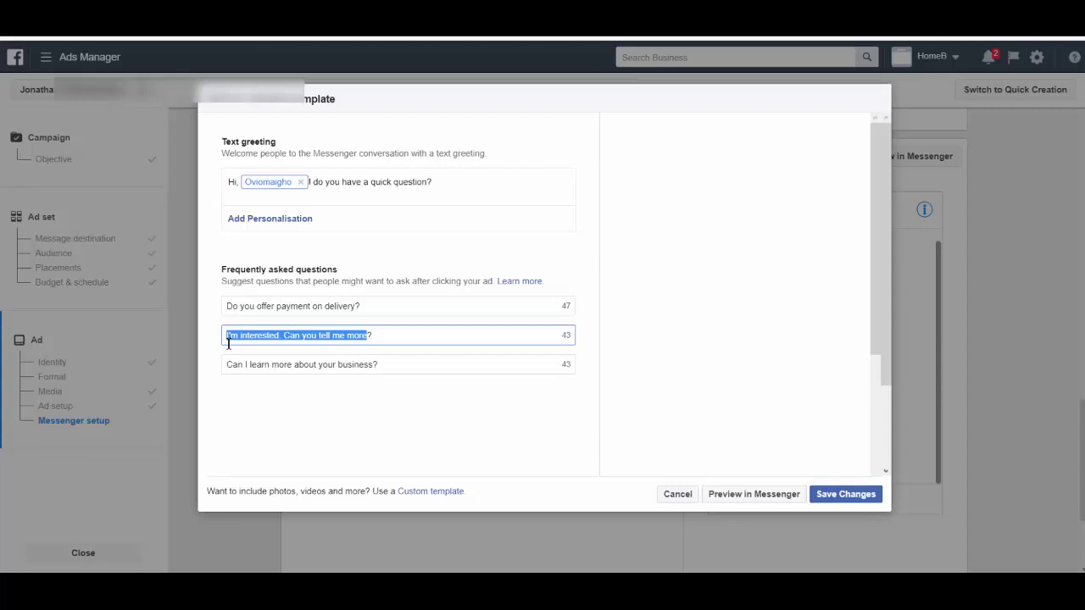
text(Can I so?)
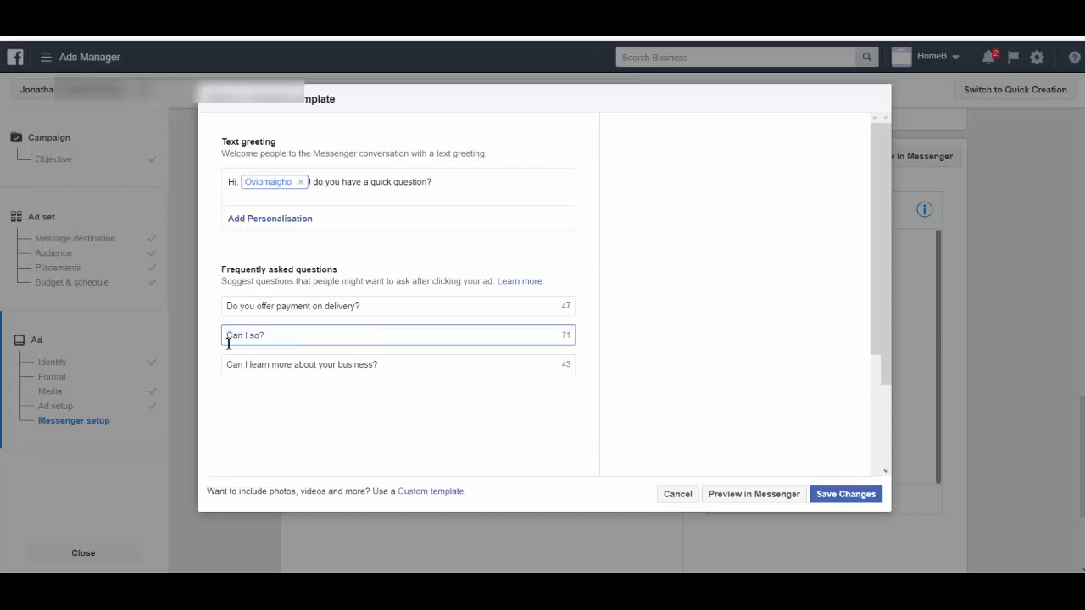
key(BackSpace)
- Replace the third frequently asked question with "Where is your store?" and save the template changes
drag(375, 365, 227, 369)
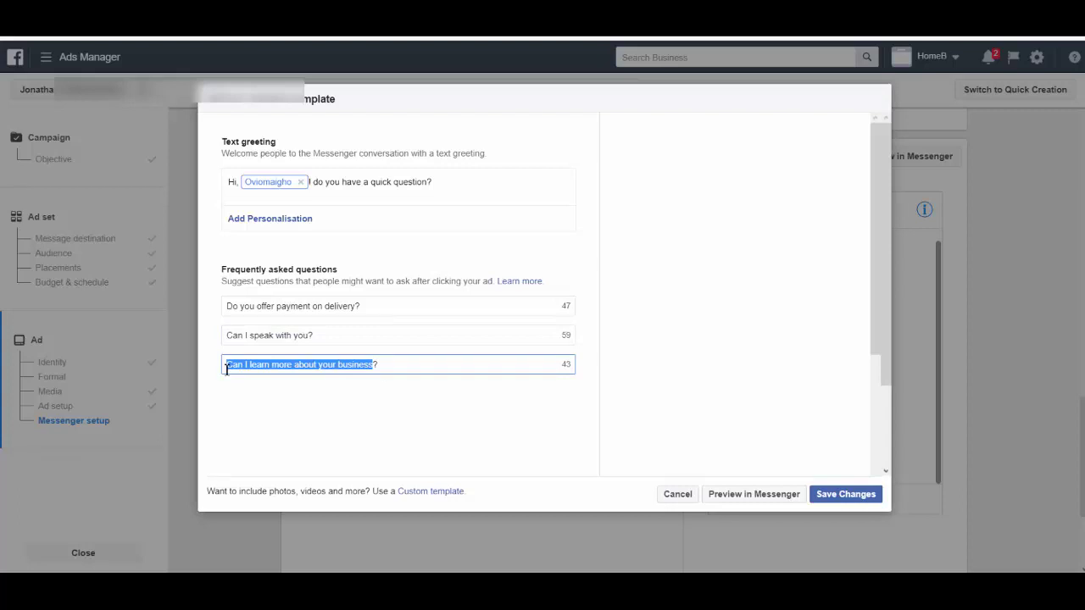
text(W)
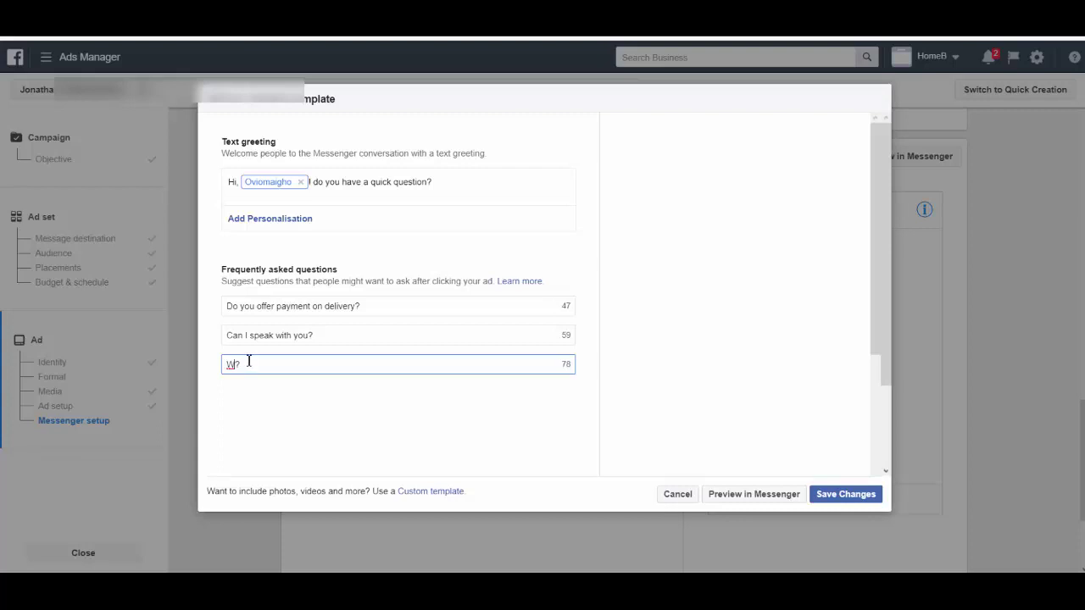
text(here is your store)
click(832, 498)
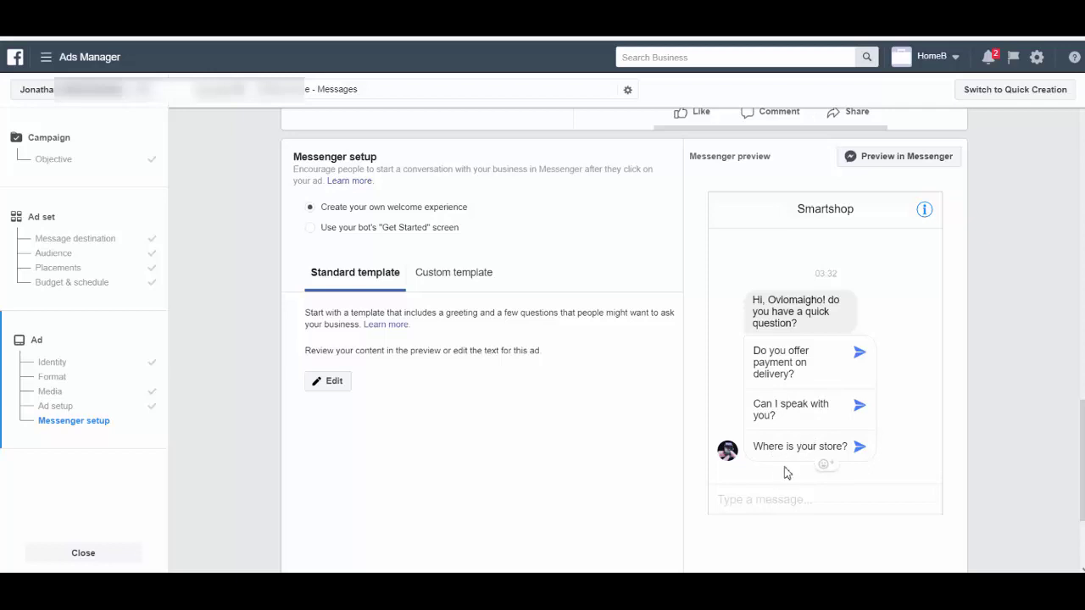
- Reopen the standard Messenger template for editing
scroll(593, 496, down, 1)
scroll(593, 496, down, 2)
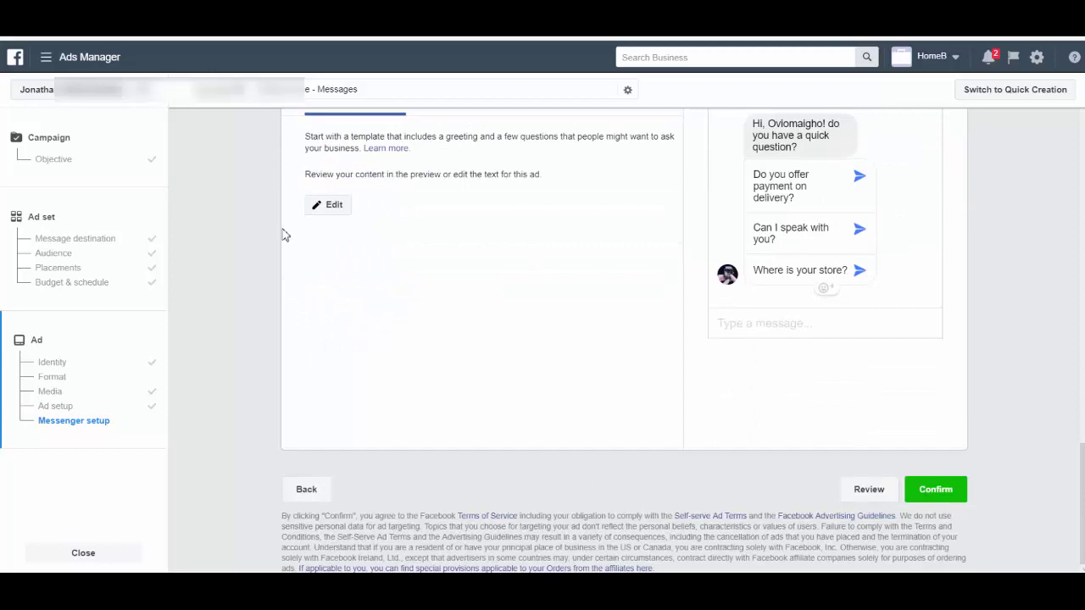
click(330, 207)
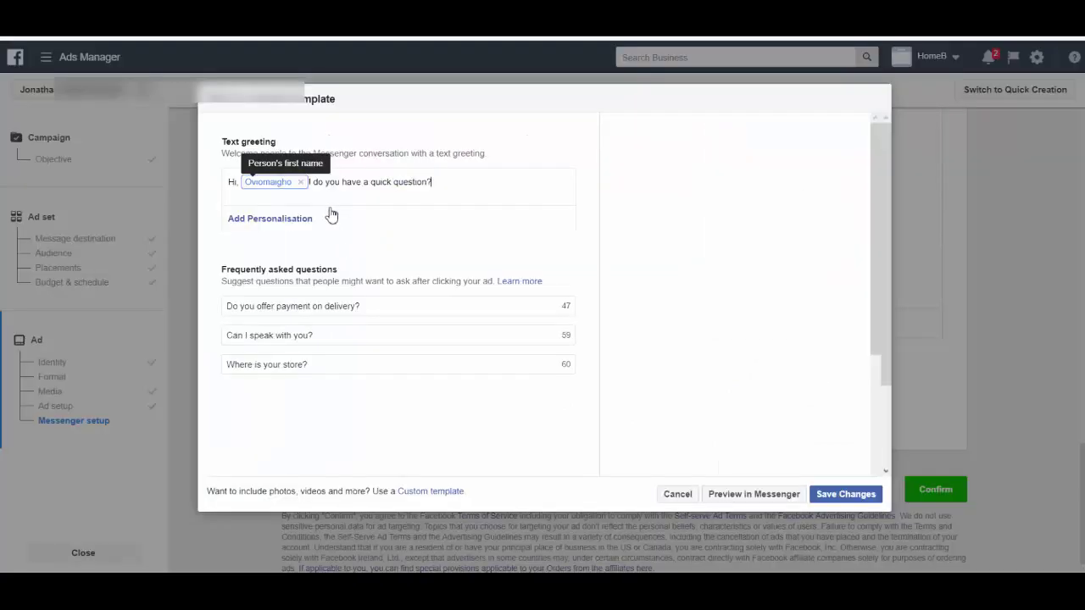
click(271, 224)
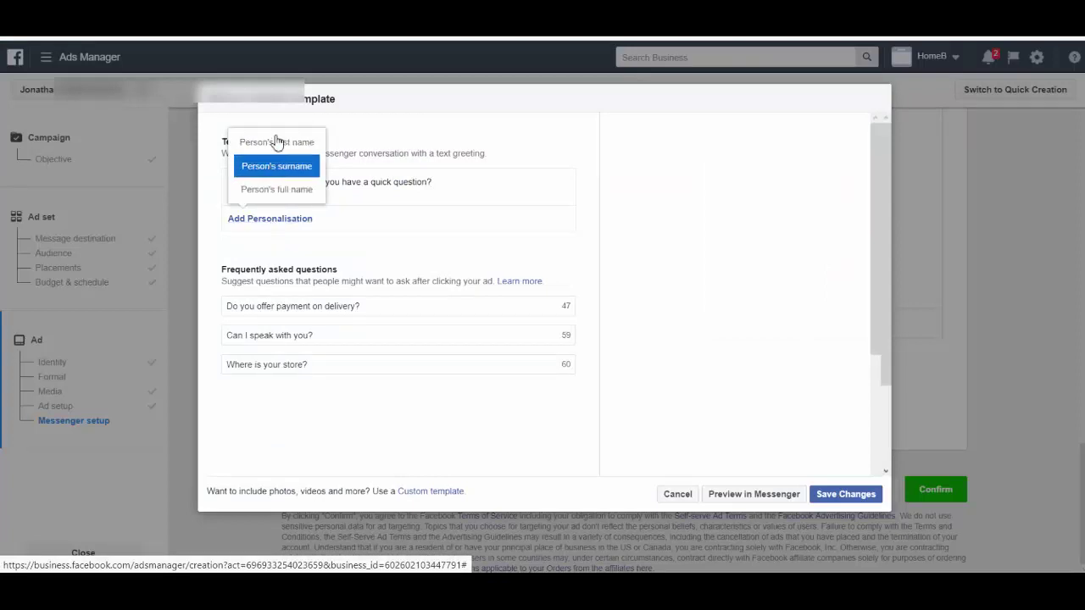
click(288, 192)
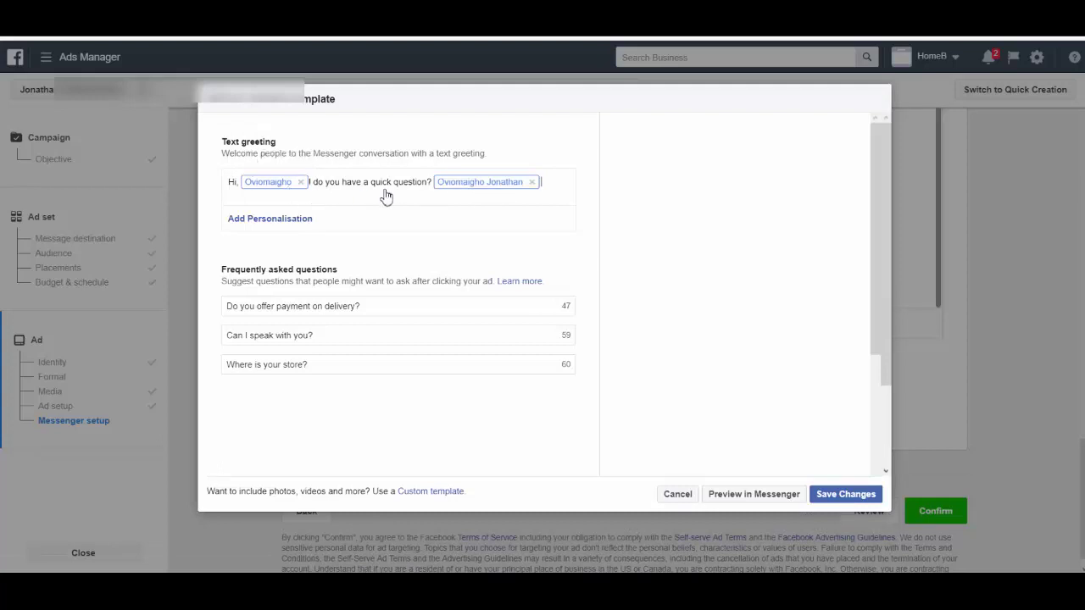
click(532, 182)
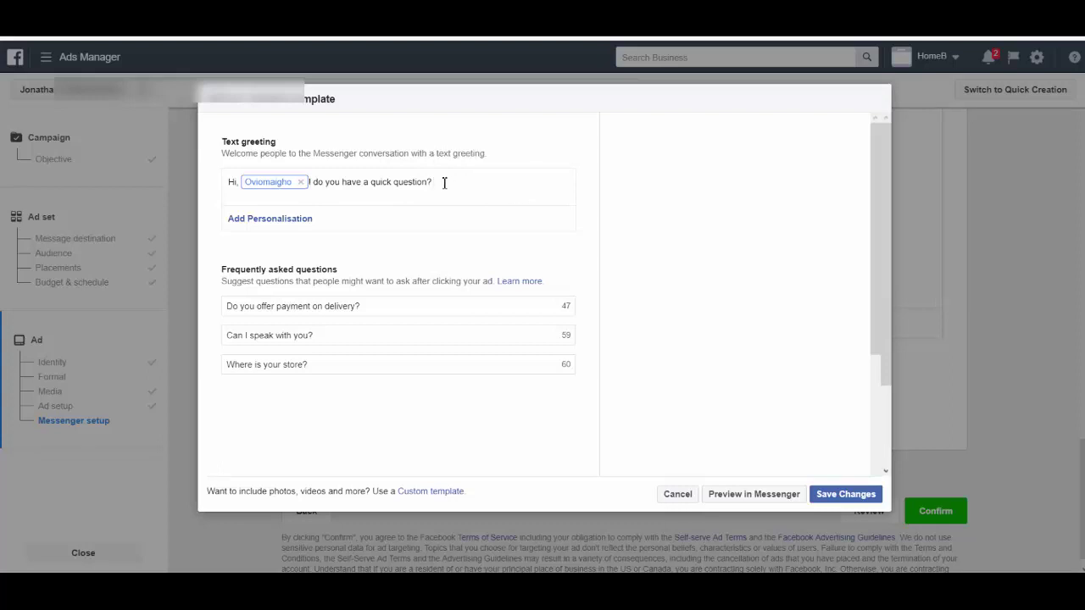
- Add a second greeting line starting 'To order for "your product name" send your' and save the template changes
key(Return)
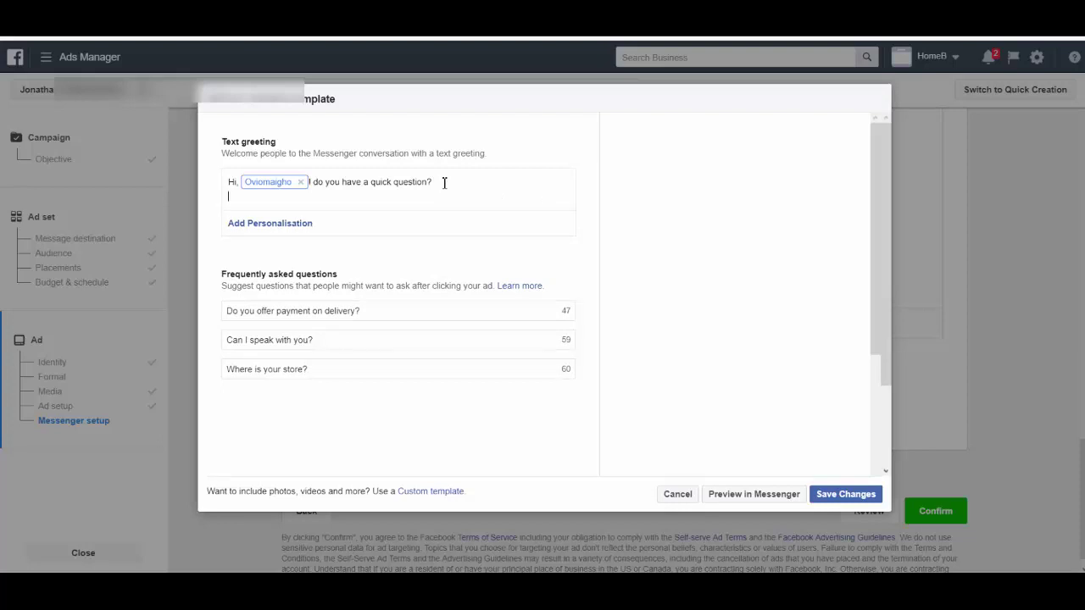
text(To order)
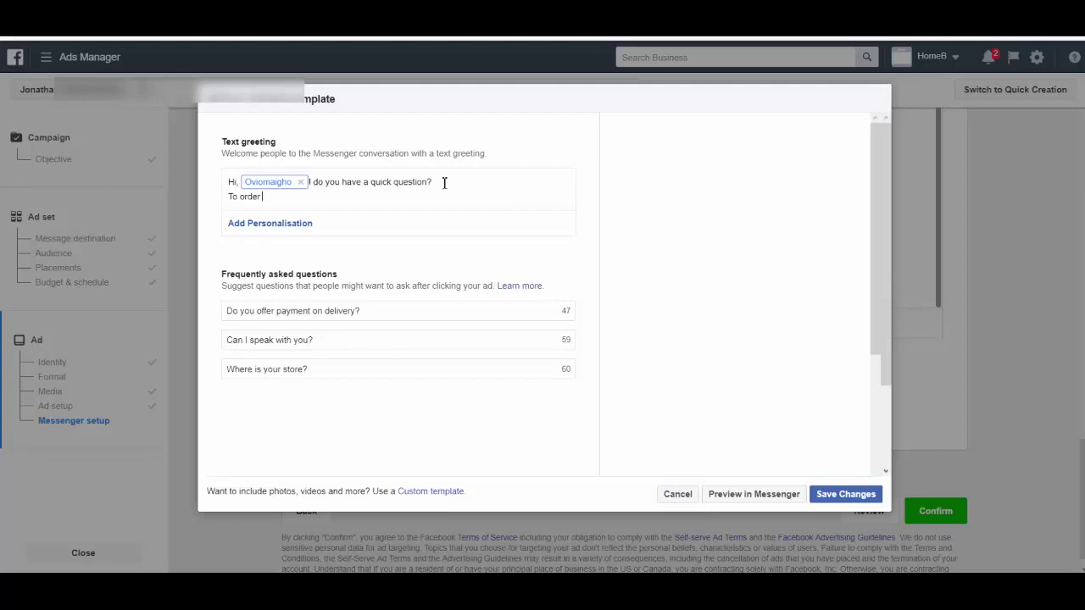
text( for)
text("your product name"  send your)
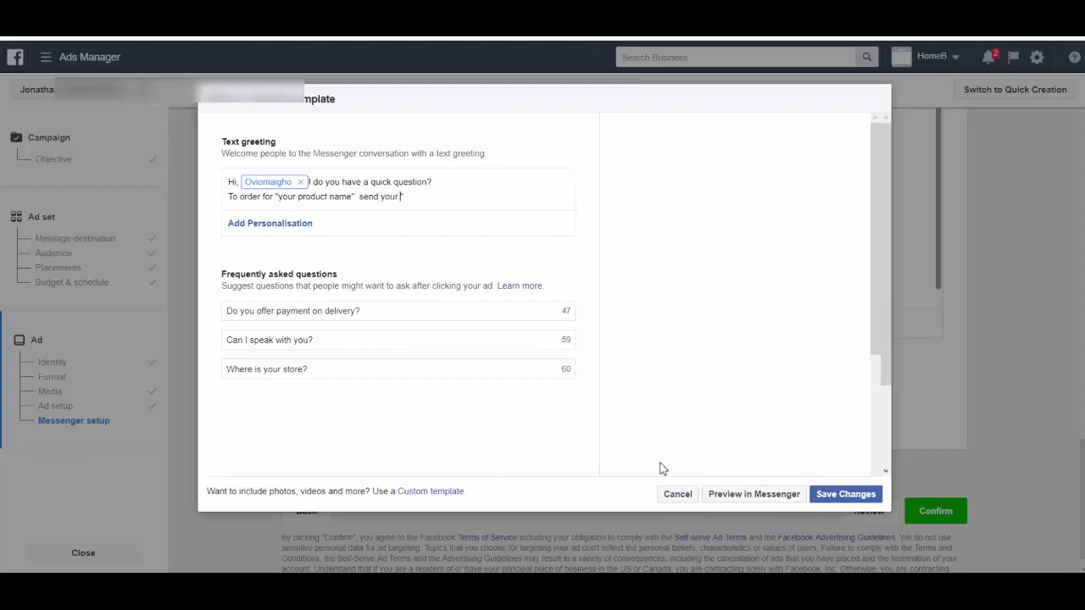
click(839, 502)
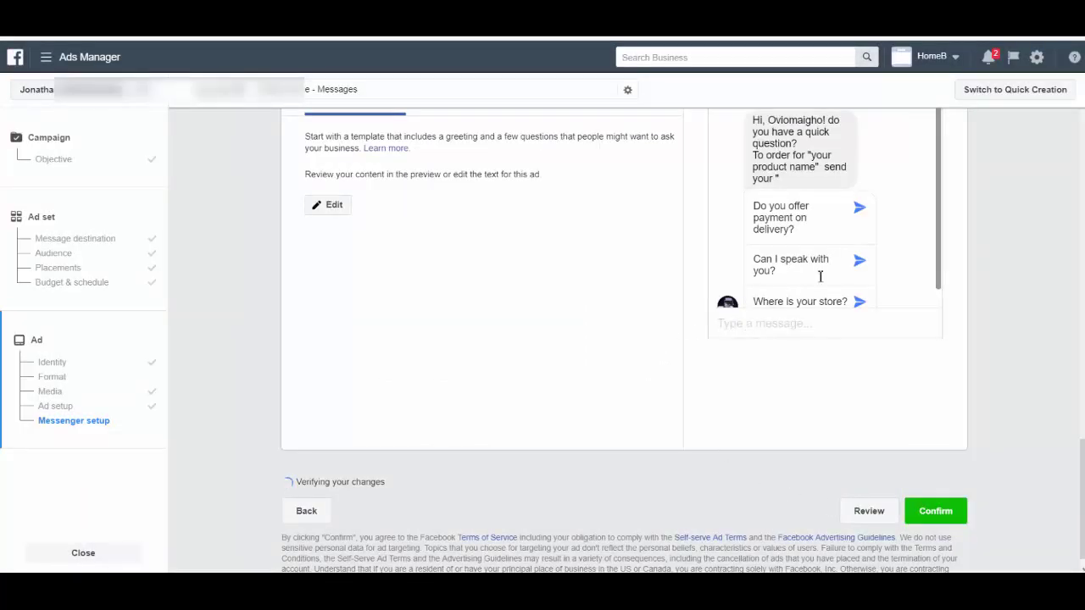
scroll(792, 268, down, 1)
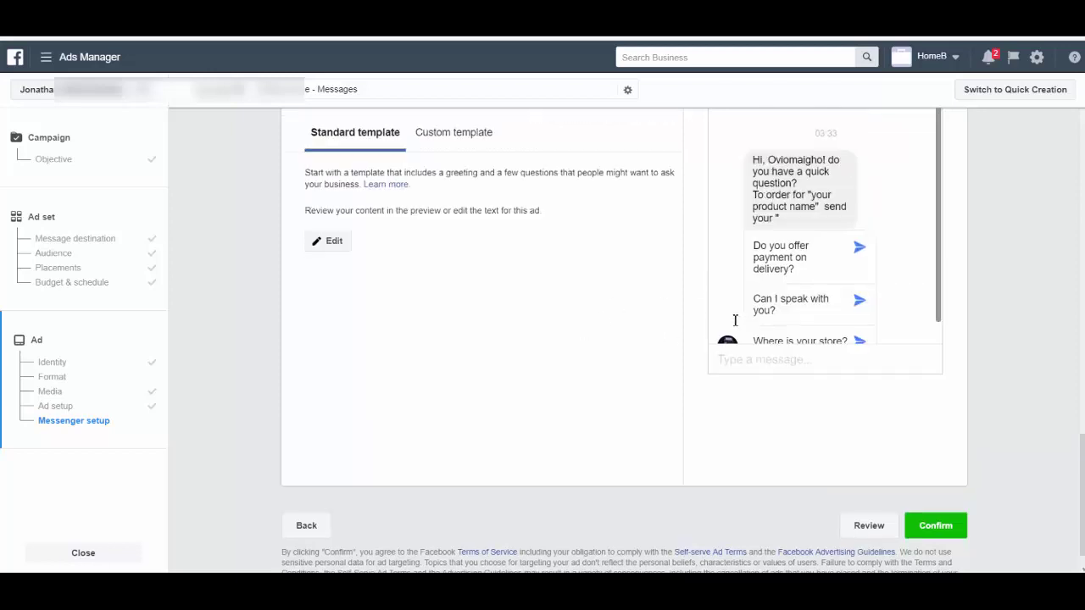
scroll(546, 280, up, 8)
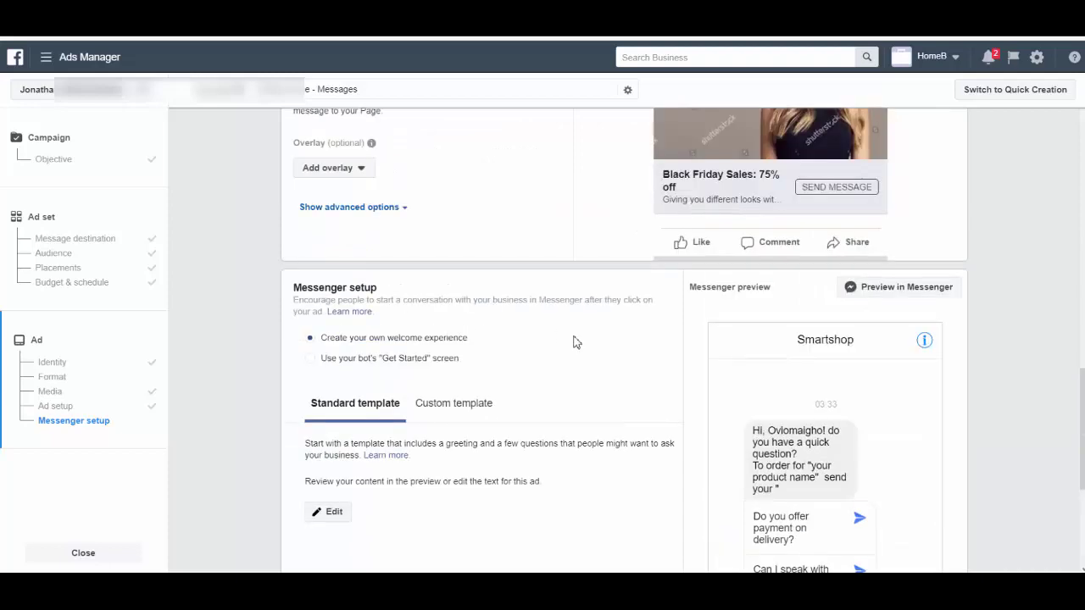
scroll(464, 286, up, 5)
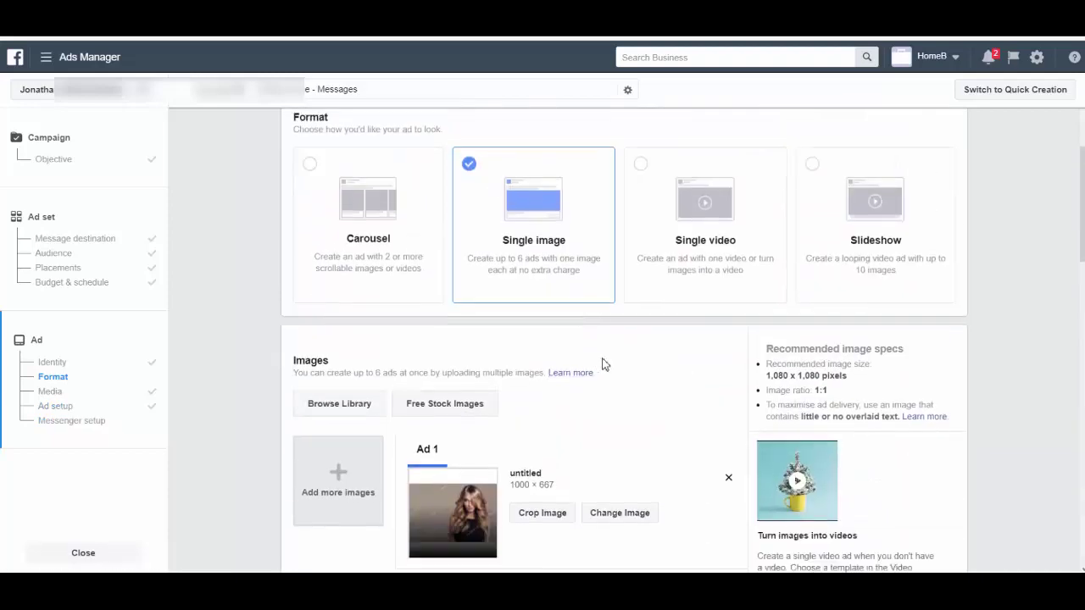
scroll(769, 428, down, 15)
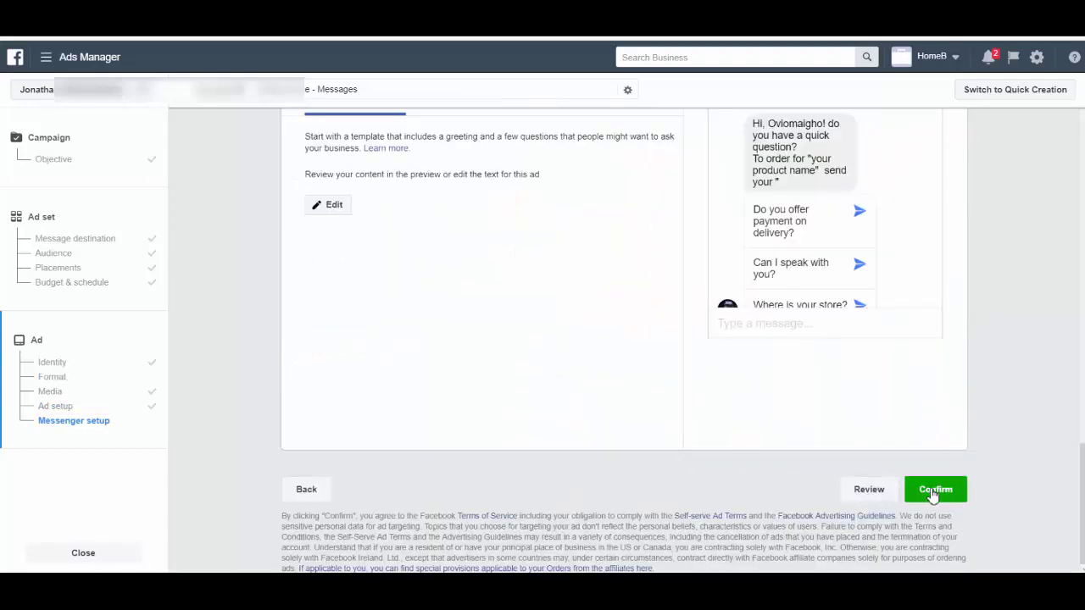